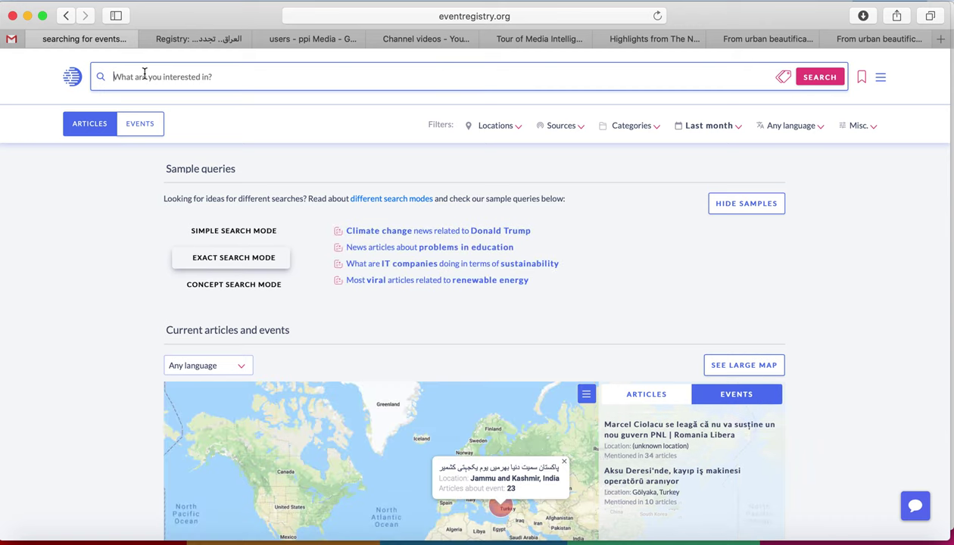
- Search for articles using the location concept العراق
text(الع)
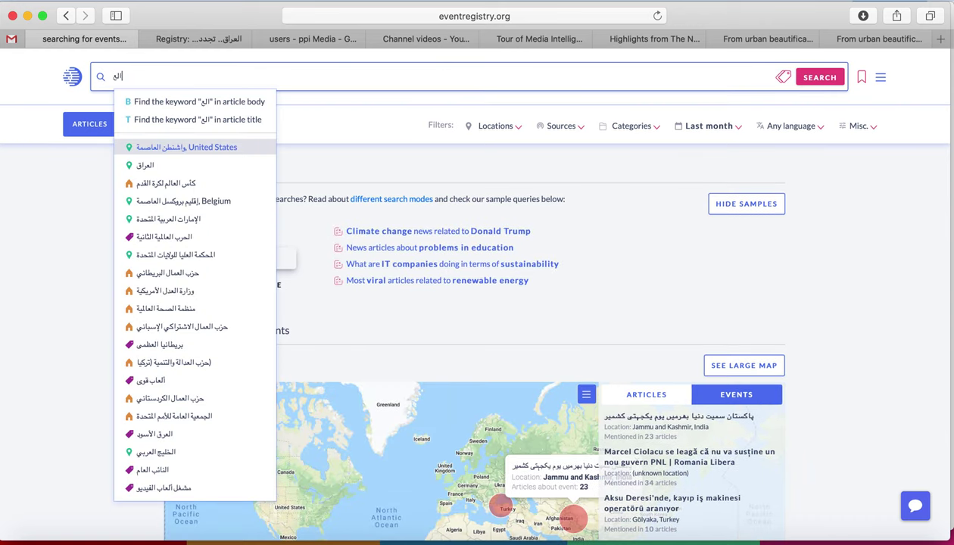
text(را)
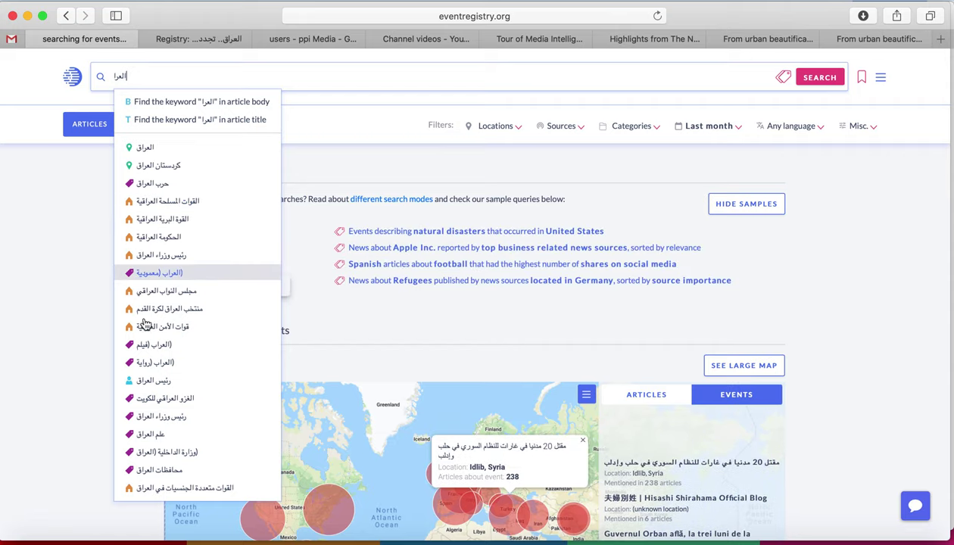
click(145, 155)
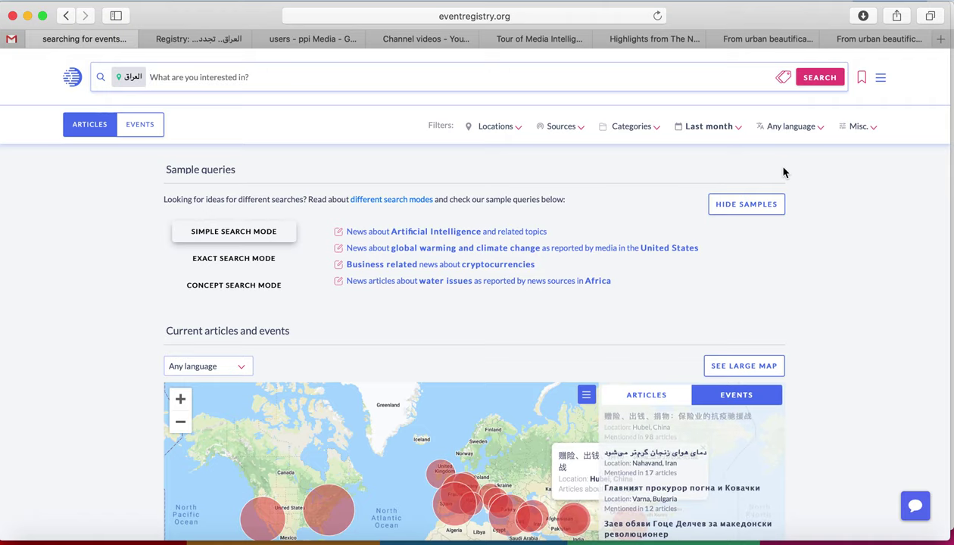
click(822, 79)
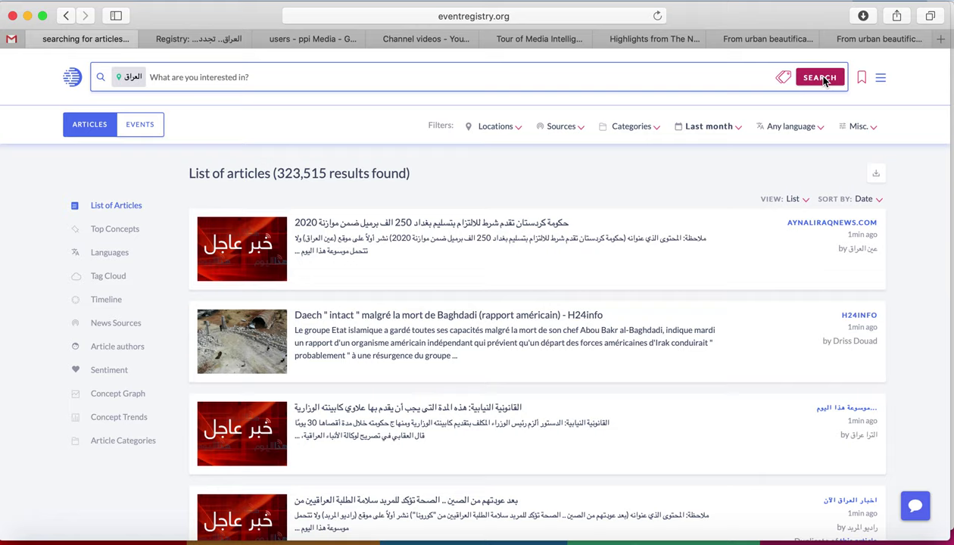
- Filter the العراق article search to English and Arabic and rerun the search
click(778, 127)
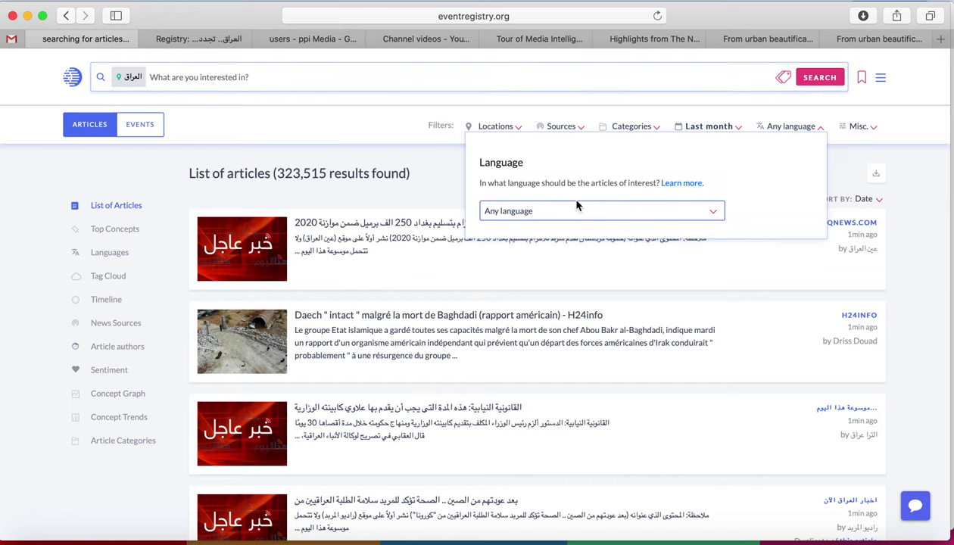
click(538, 212)
click(509, 235)
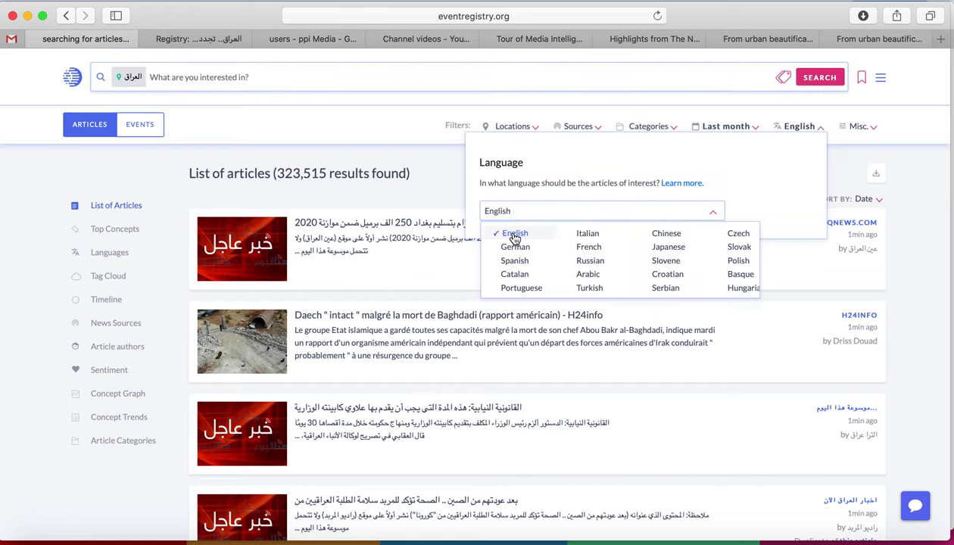
click(589, 275)
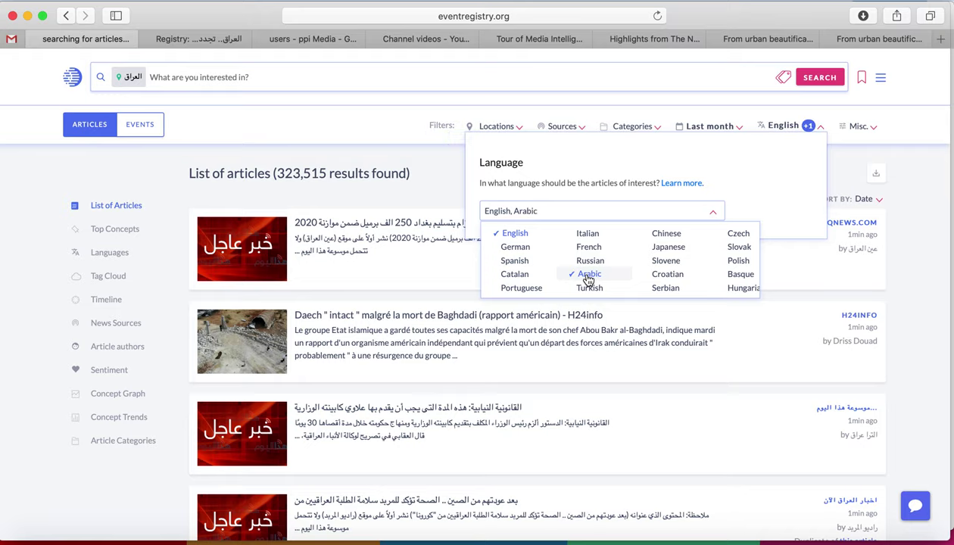
click(821, 78)
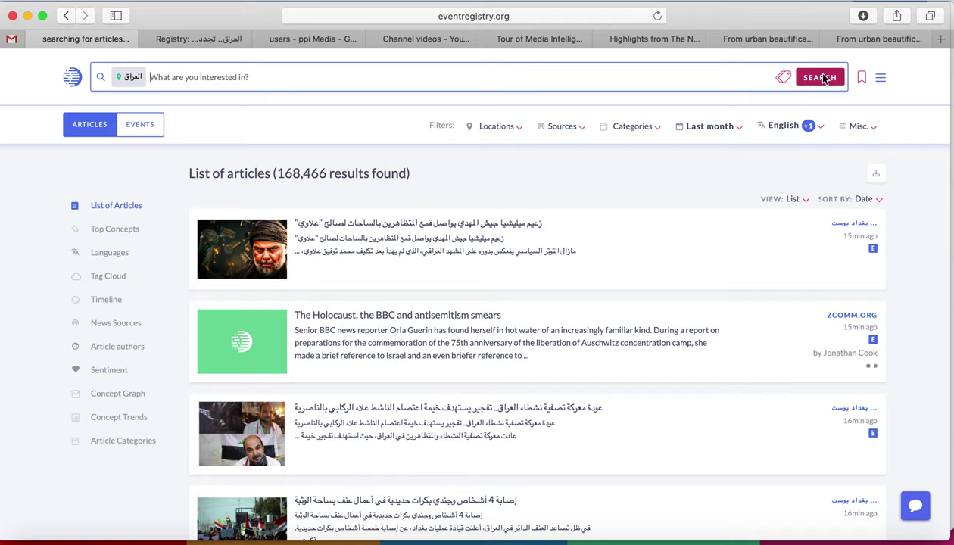
click(824, 75)
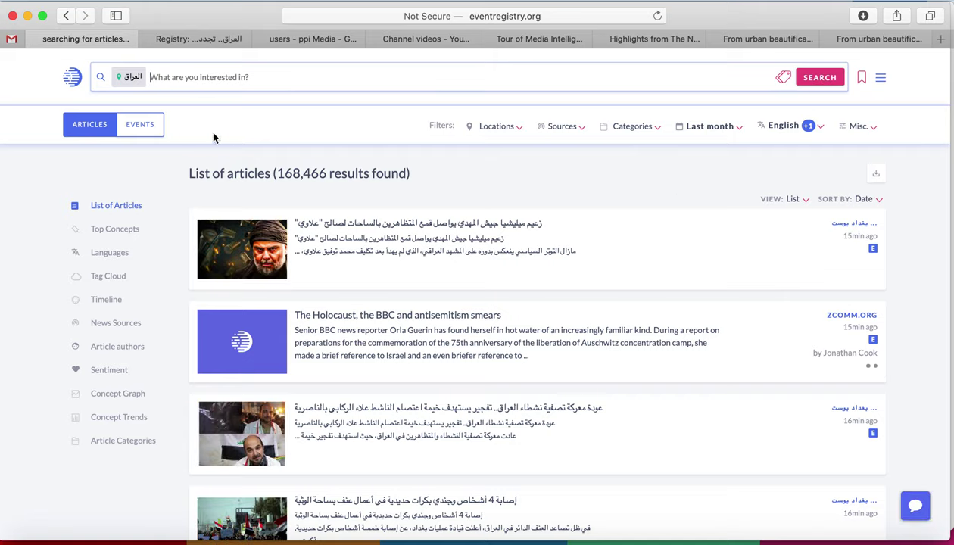
- Switch the results to events and open the February 4, 2020 event about renewed protests in الناصرية
click(141, 125)
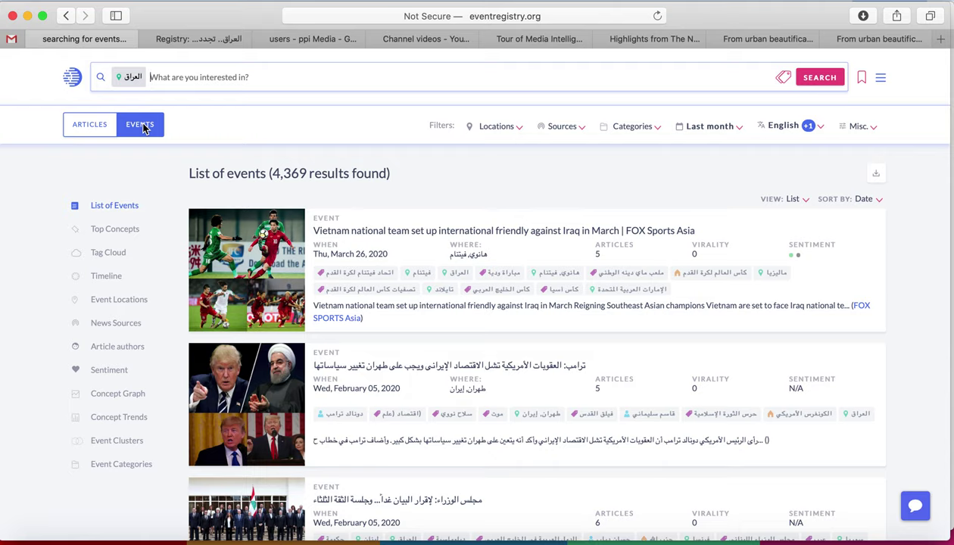
click(131, 127)
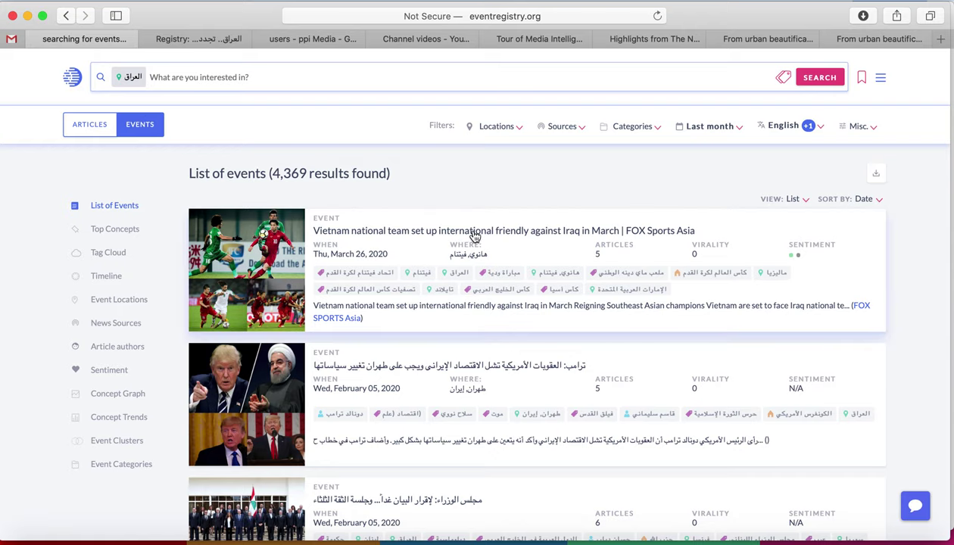
scroll(517, 128, down, 5)
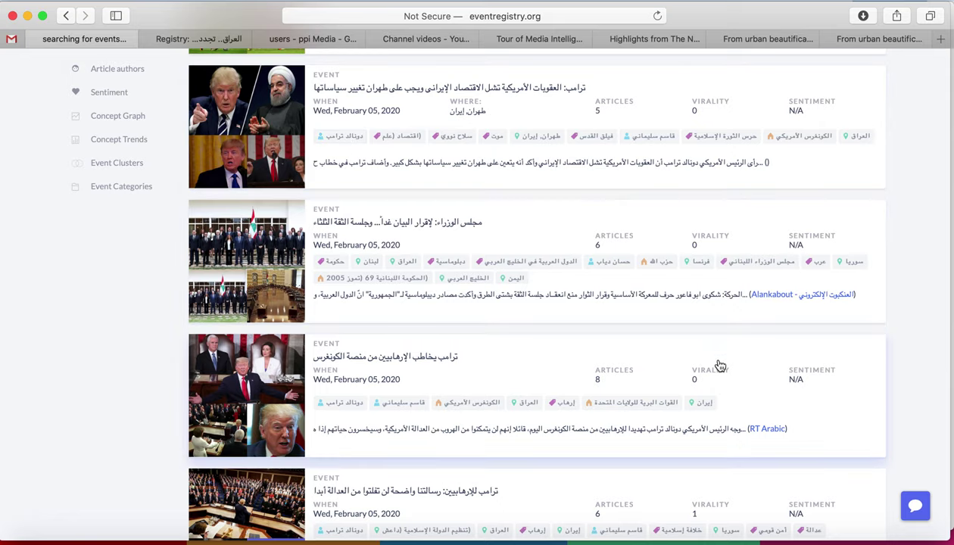
scroll(720, 367, down, 10)
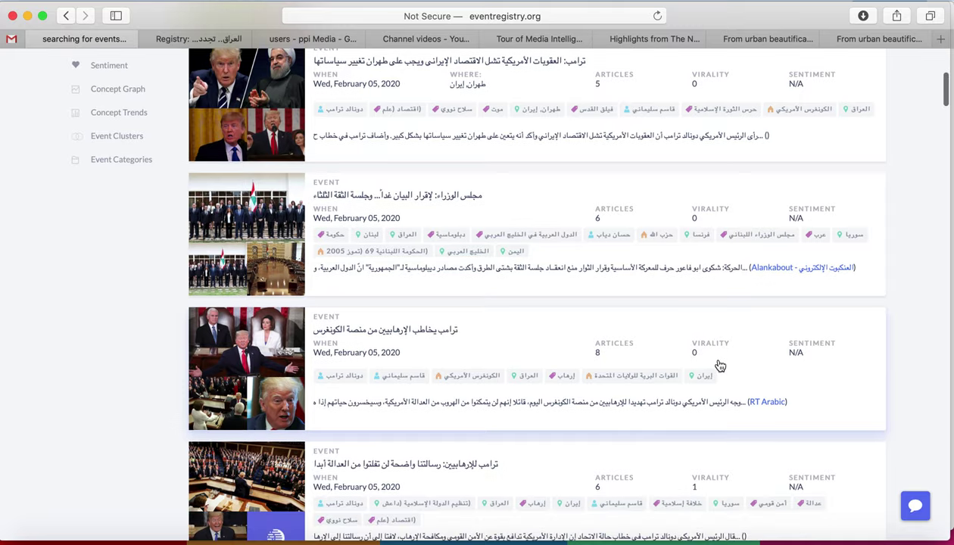
scroll(720, 366, down, 10)
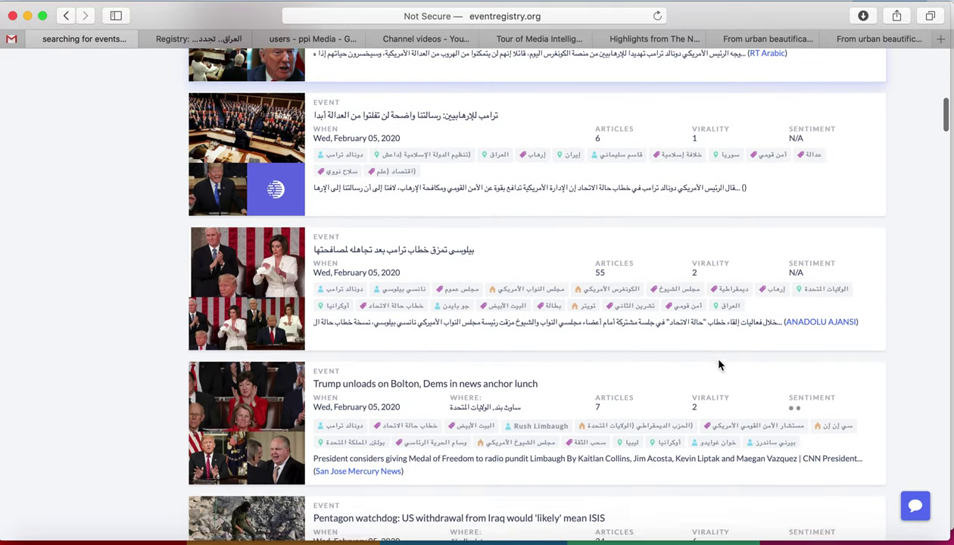
scroll(720, 367, down, 7)
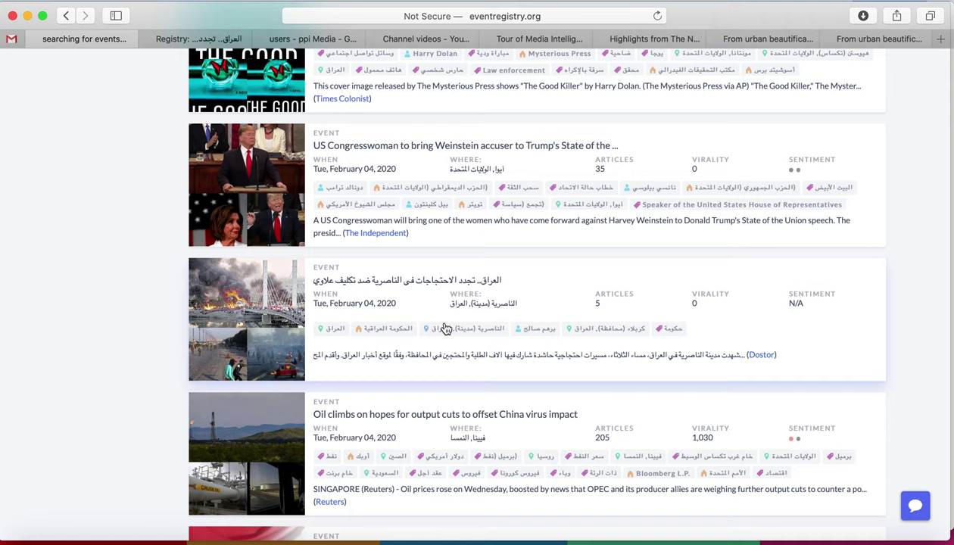
click(416, 282)
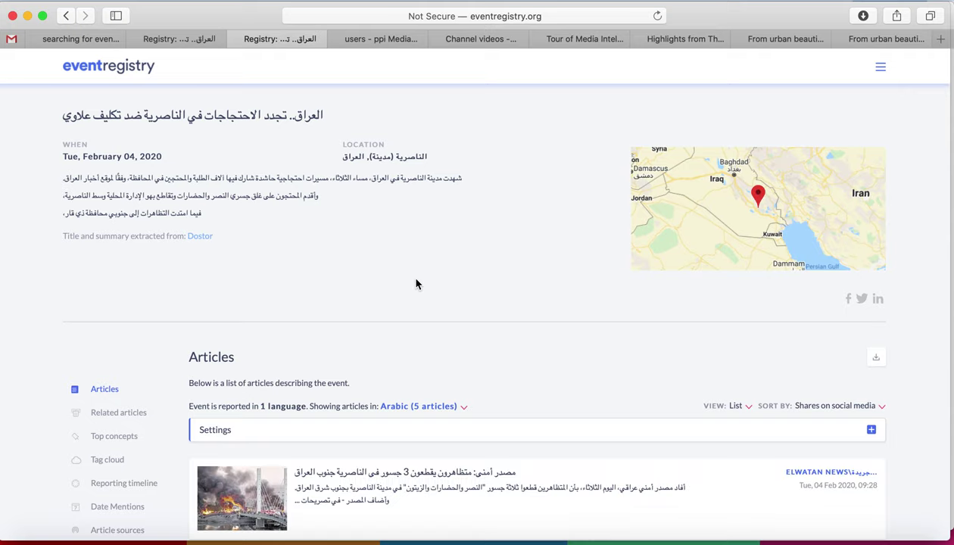
- Examine the event's summary, location map and list of articles, including the duplicates and their sources
scroll(416, 283, down, 3)
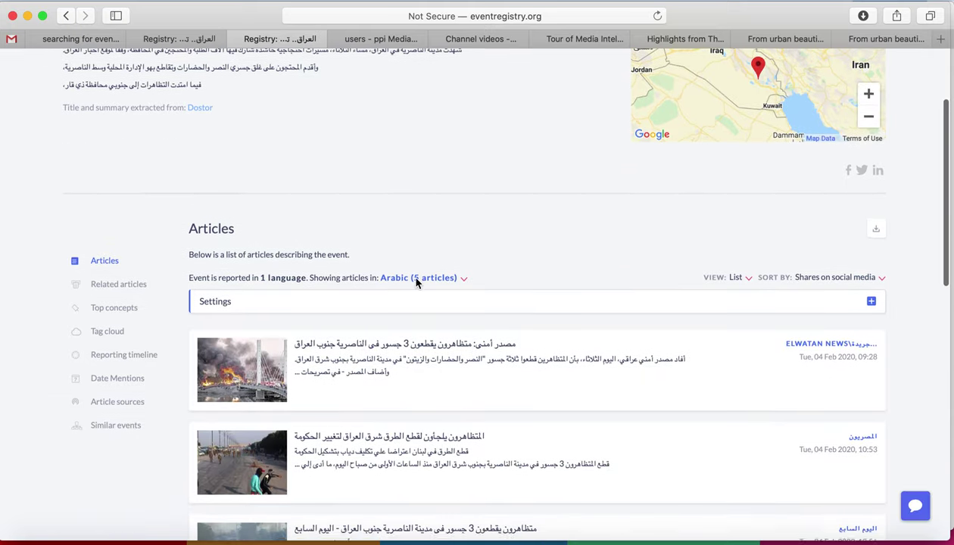
scroll(416, 284, up, 3)
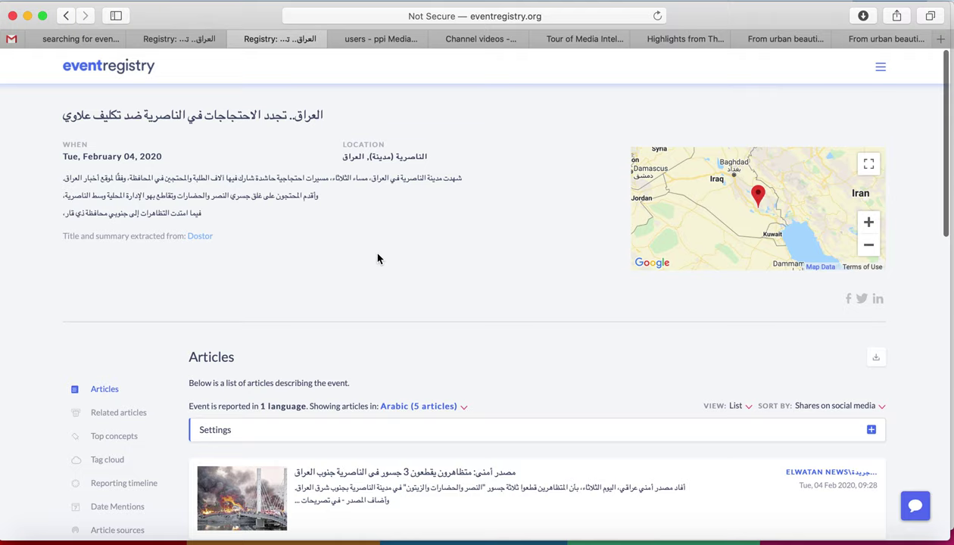
scroll(378, 259, down, 6)
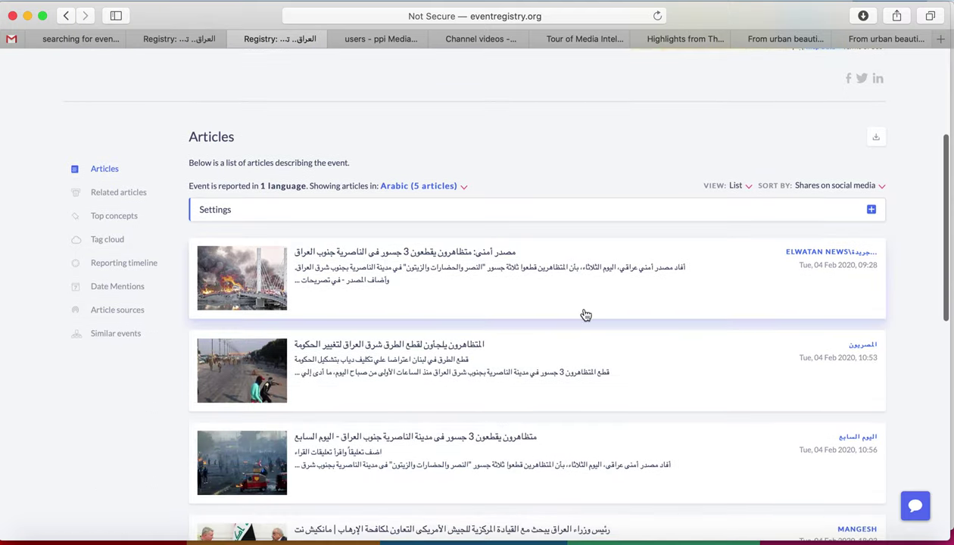
scroll(914, 368, down, 1)
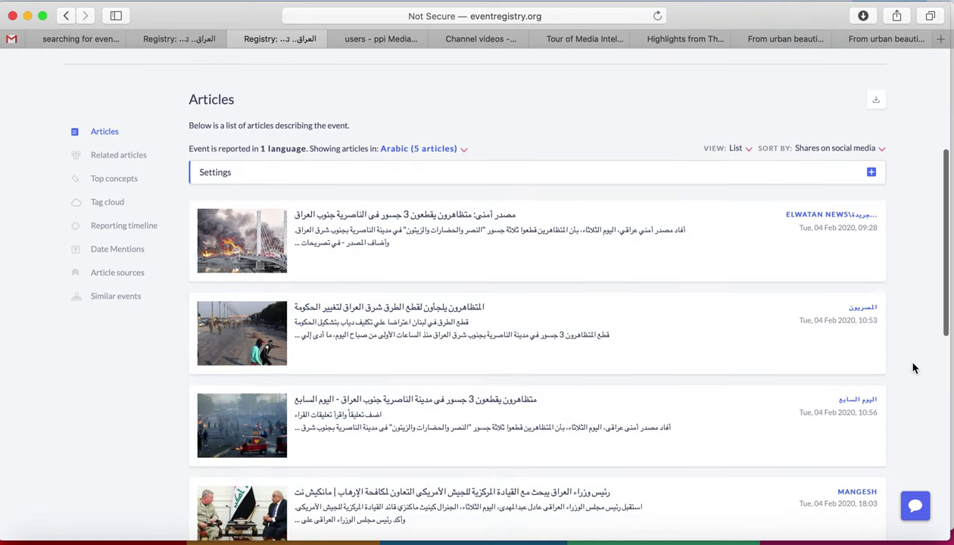
scroll(914, 368, down, 1)
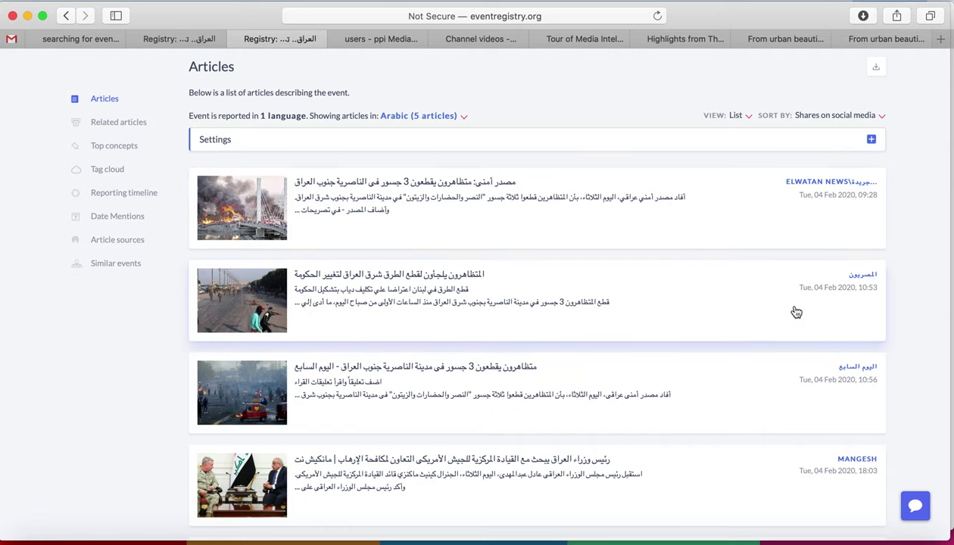
scroll(758, 399, down, 2)
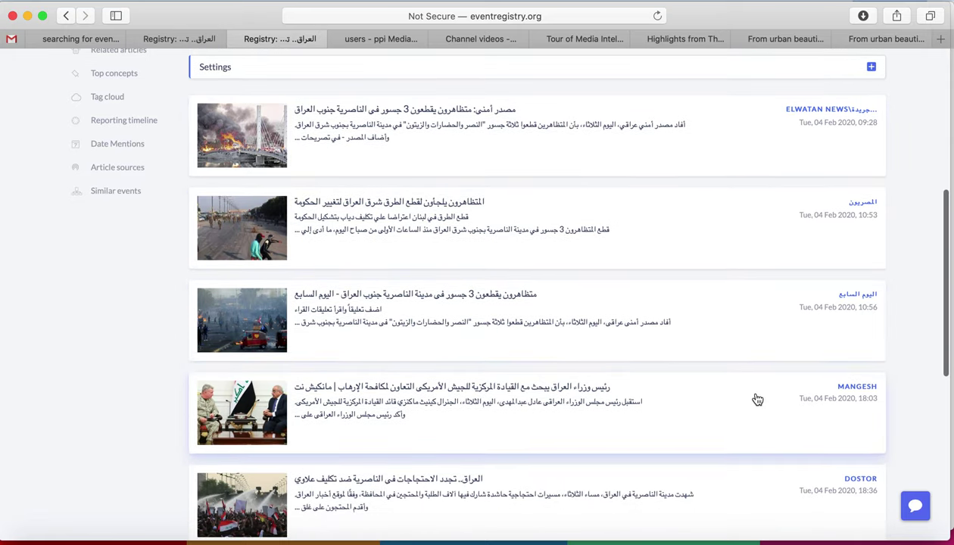
scroll(758, 400, down, 2)
scroll(757, 399, down, 7)
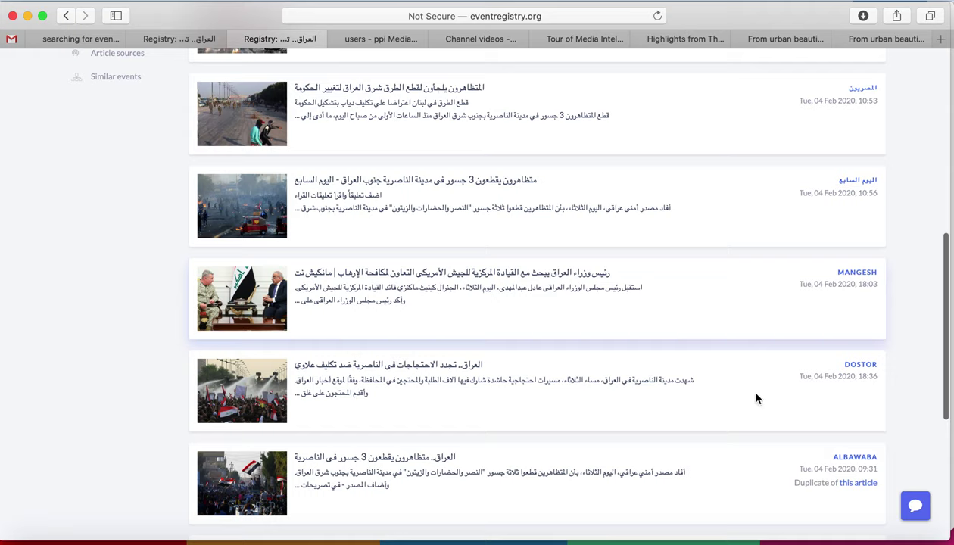
scroll(757, 399, down, 4)
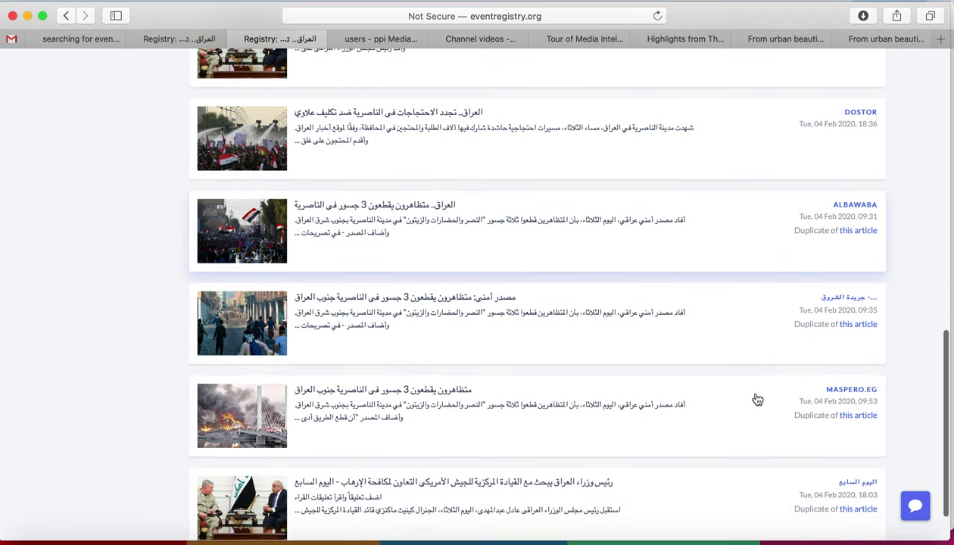
scroll(756, 399, up, 13)
scroll(756, 399, up, 5)
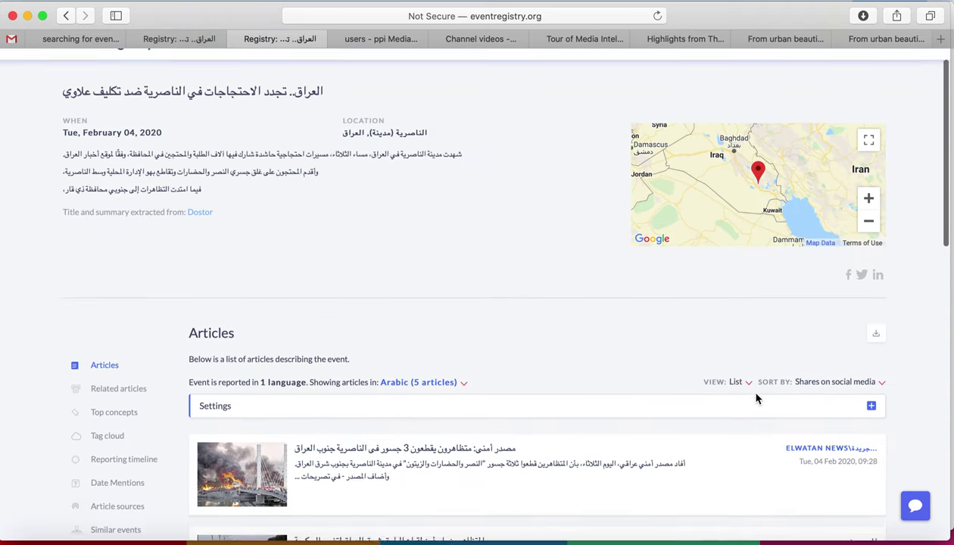
- Open the Albawaba duplicate article about protesters cutting off 3 bridges in الناصرية
scroll(756, 399, down, 5)
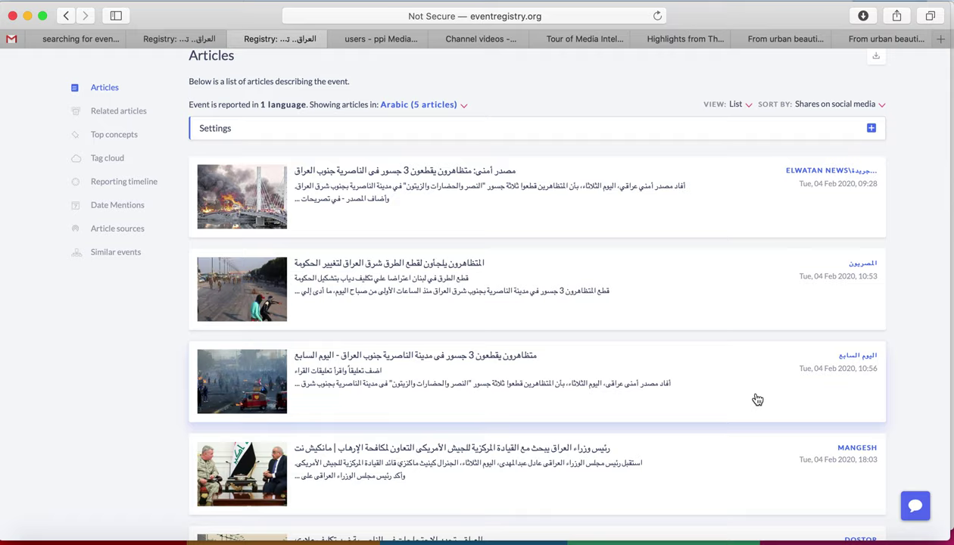
scroll(926, 384, down, 2)
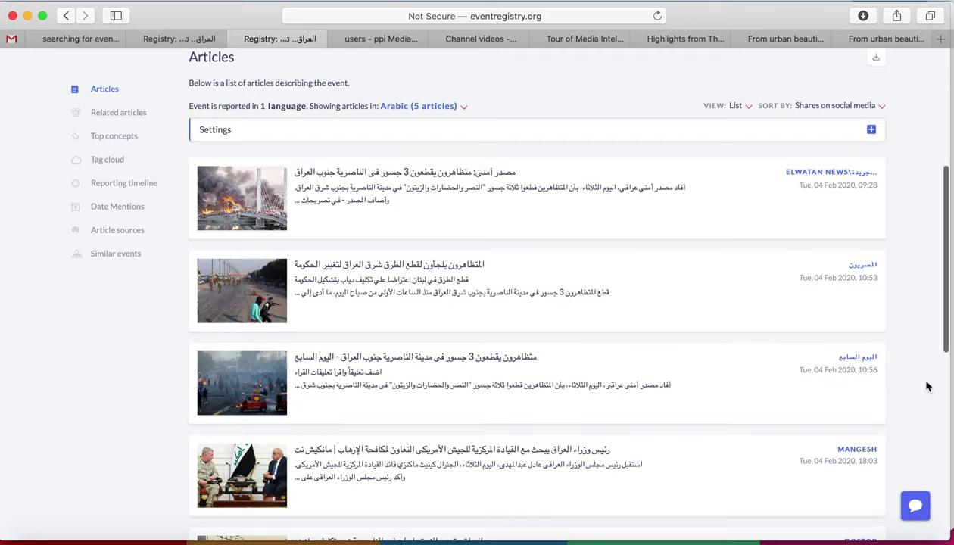
scroll(925, 387, down, 8)
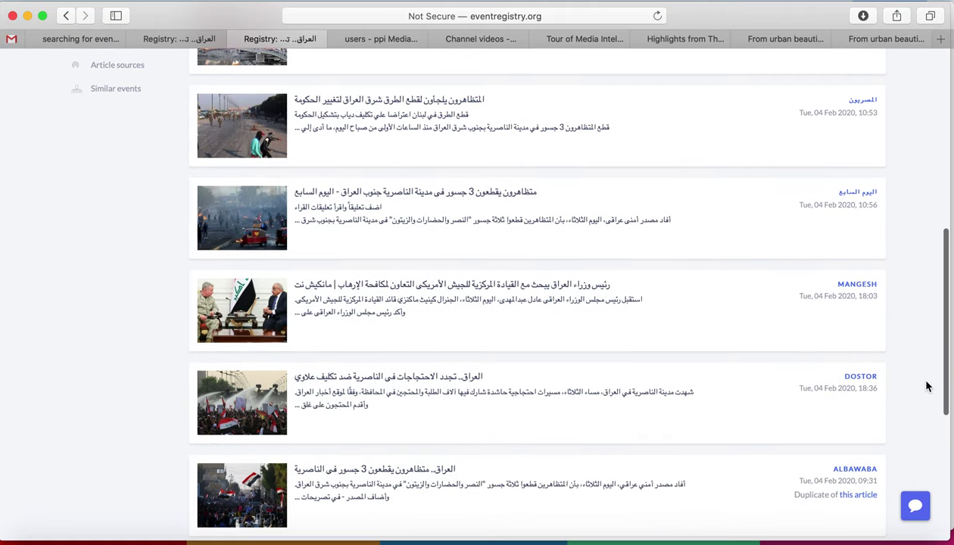
scroll(925, 386, down, 1)
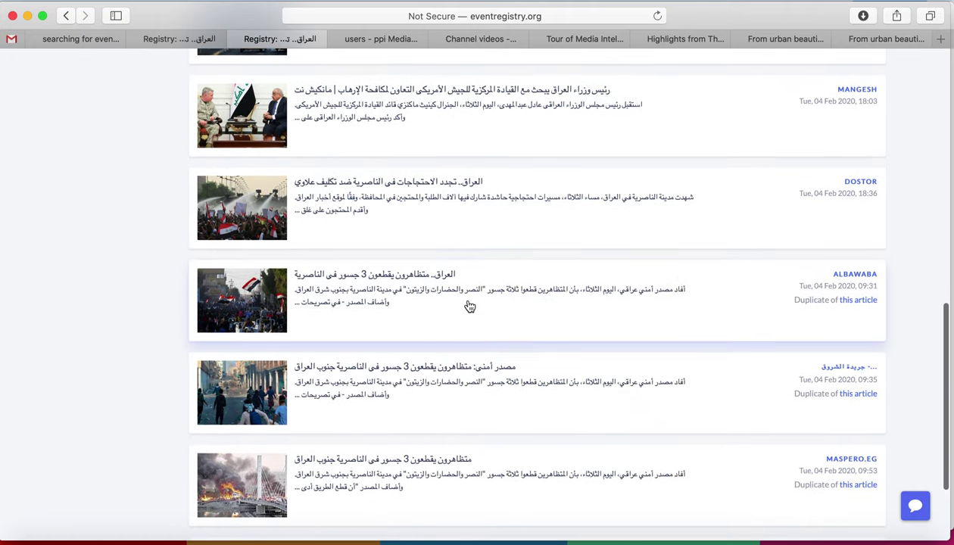
click(383, 274)
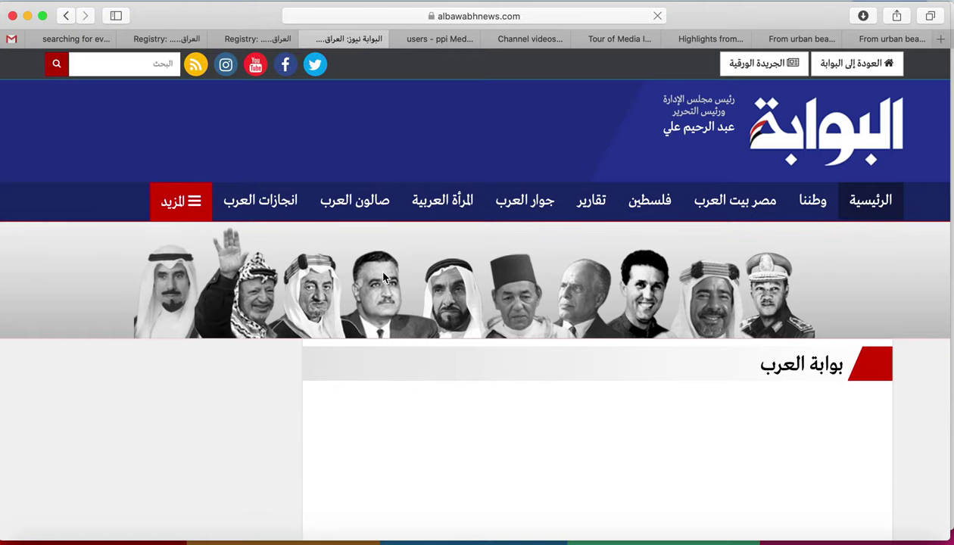
- Close the Albawaba article and return to the beginning of the event search results for العراق
click(308, 38)
scroll(318, 166, up, 5)
click(171, 39)
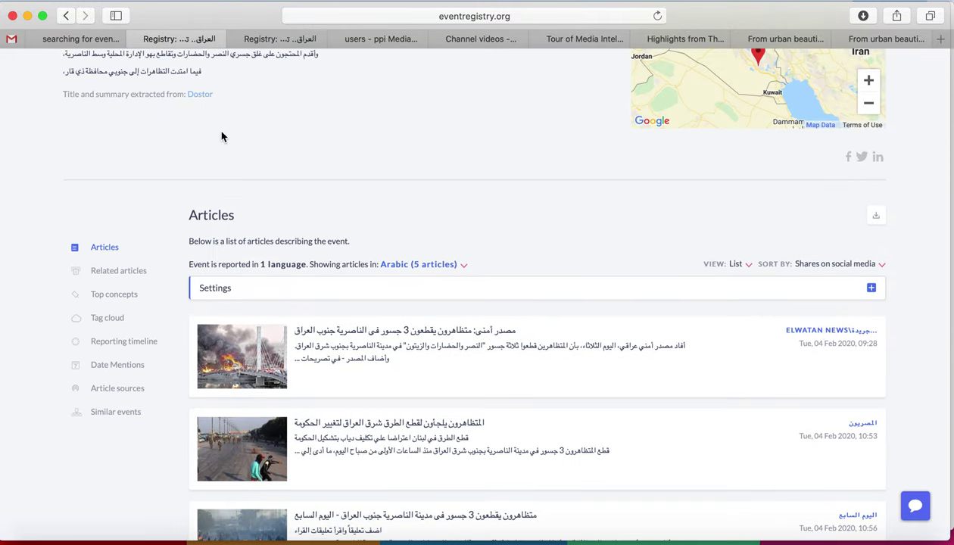
click(96, 39)
scroll(404, 264, up, 5)
scroll(404, 263, up, 5)
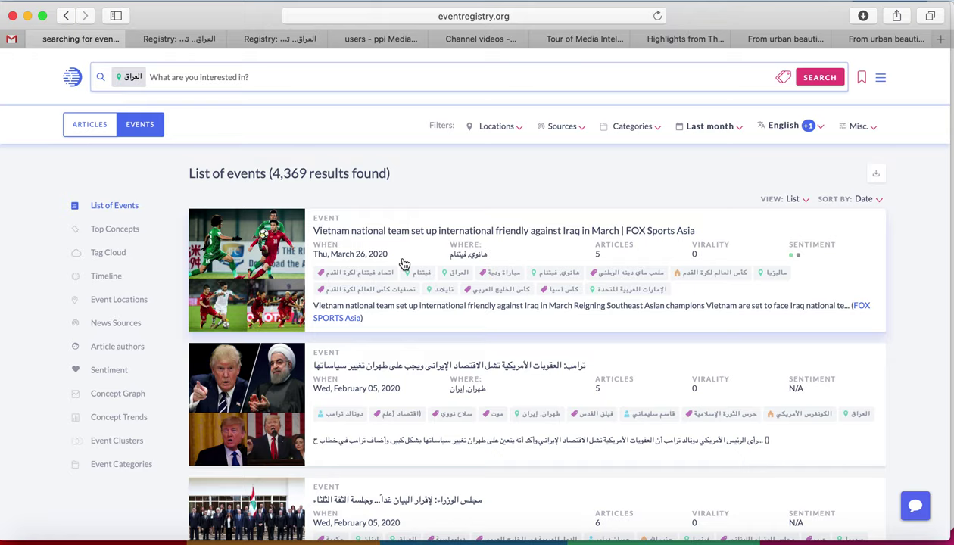
- Compare the article results with the event results for العراق, ending on the list of events
click(96, 130)
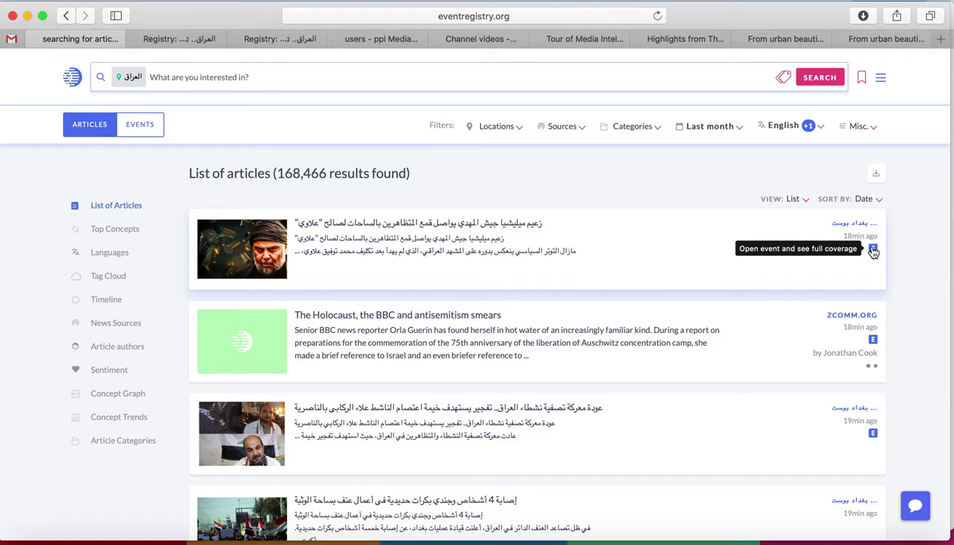
click(141, 131)
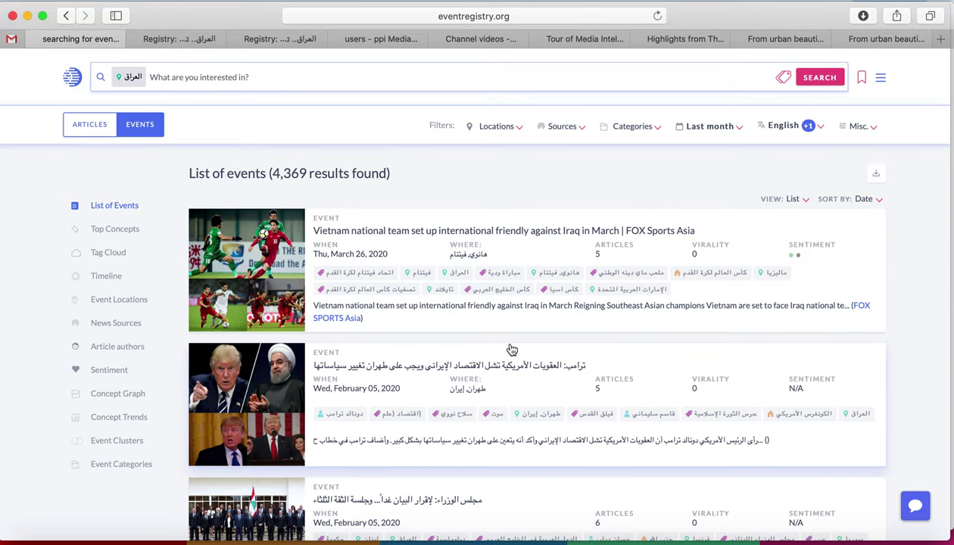
scroll(512, 349, down, 1)
scroll(687, 407, down, 3)
scroll(687, 408, down, 1)
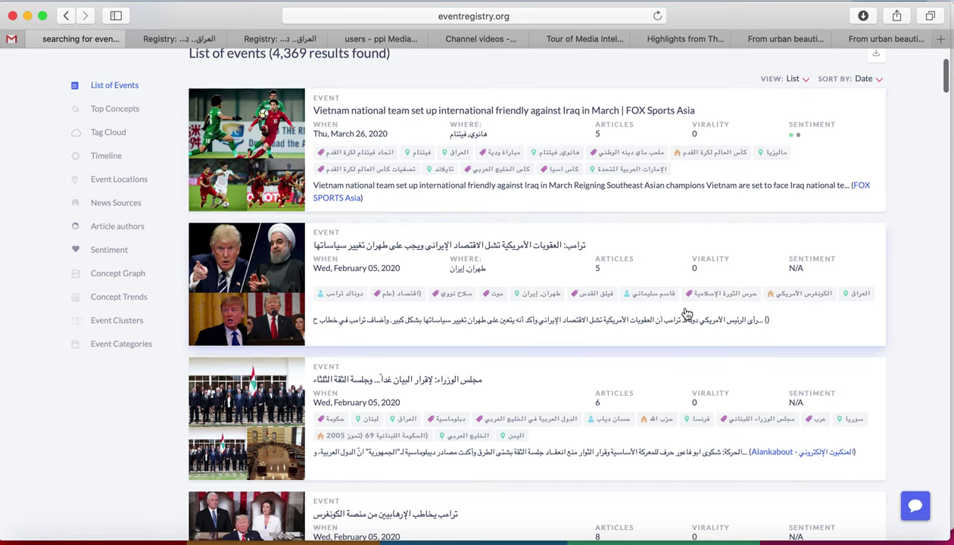
- Browse the list of events found for العراق and return to its beginning
scroll(687, 313, down, 1)
scroll(687, 313, down, 10)
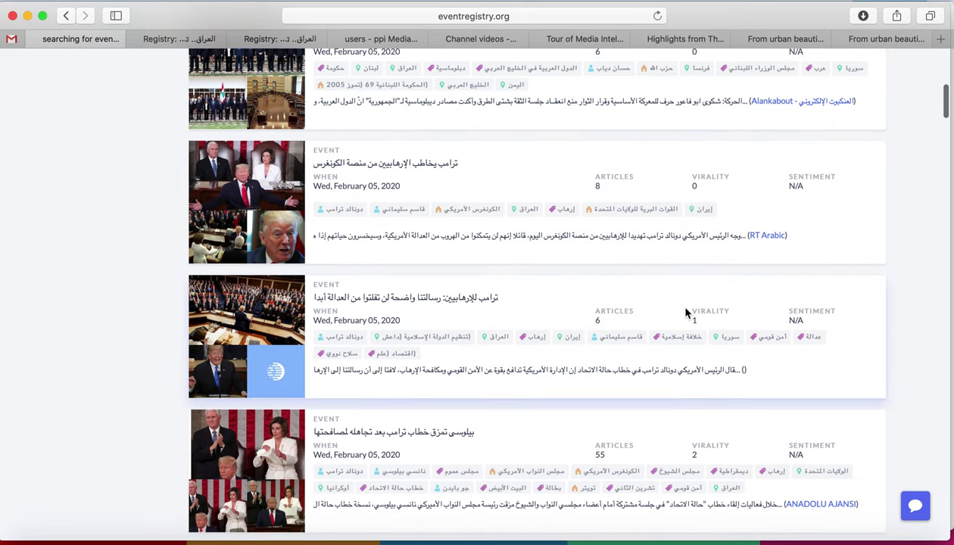
scroll(687, 314, down, 12)
scroll(686, 314, down, 10)
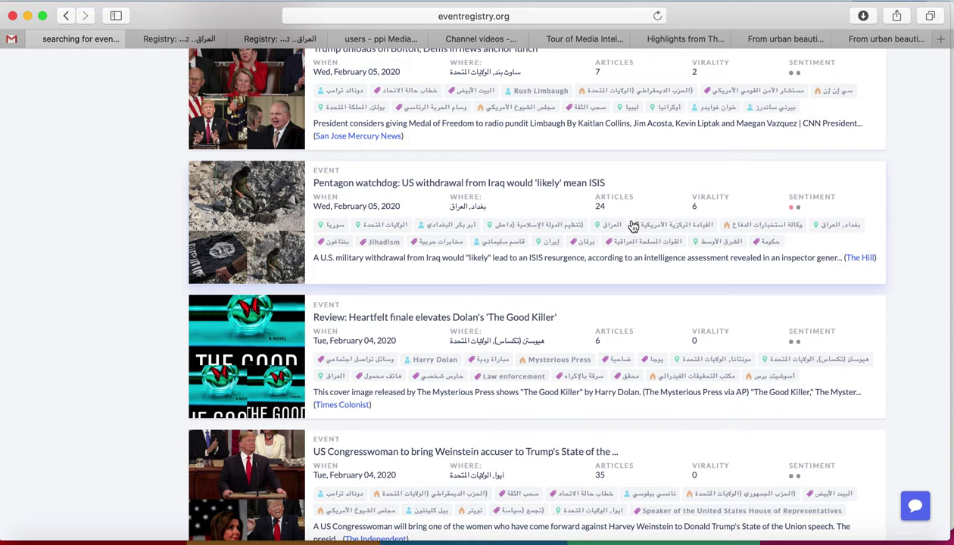
scroll(609, 214, up, 10)
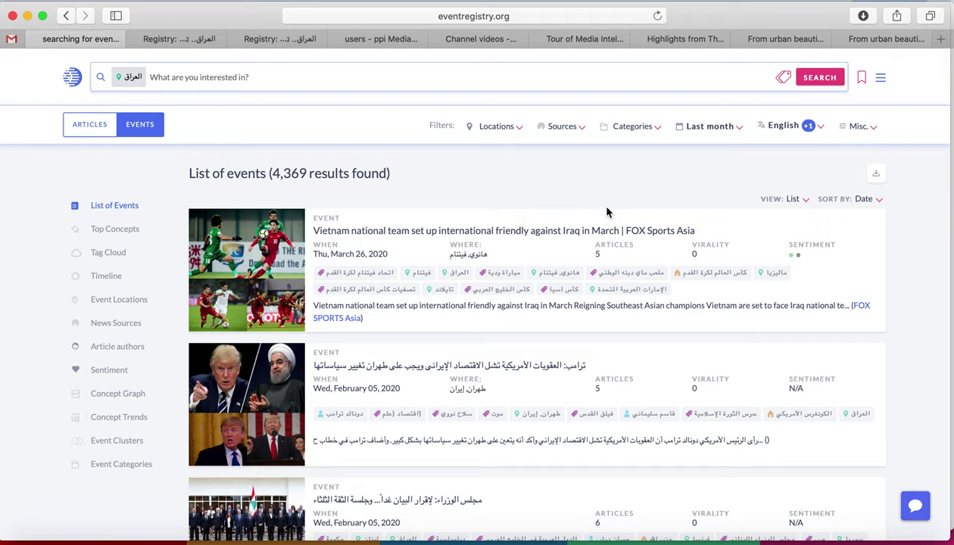
- Show the Top Concepts of the events and examine the whole concept frequency chart
click(121, 229)
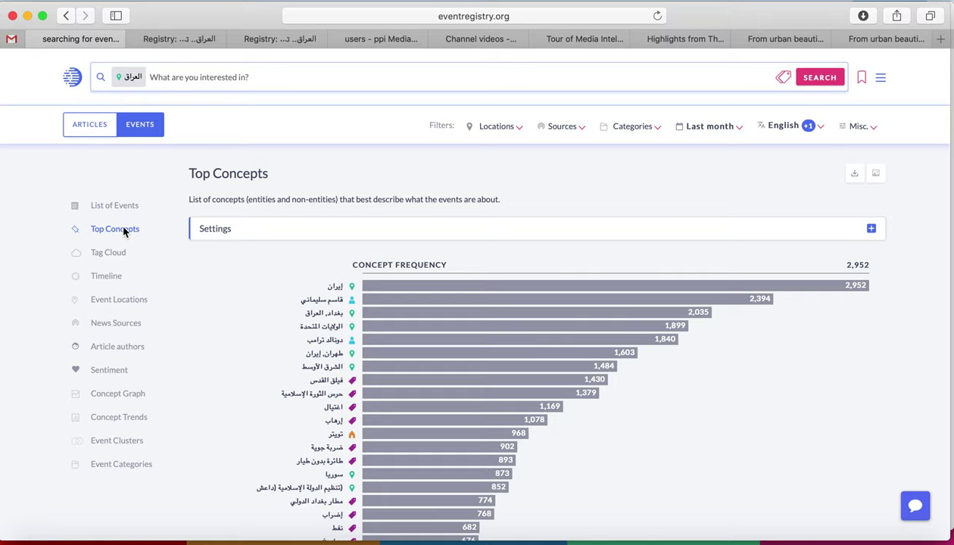
scroll(187, 363, down, 3)
scroll(187, 364, up, 2)
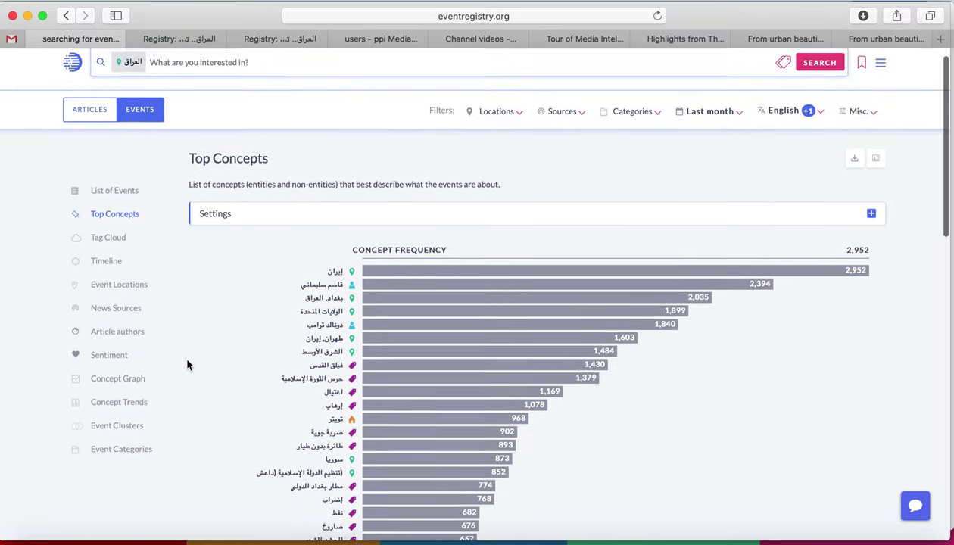
scroll(188, 365, up, 1)
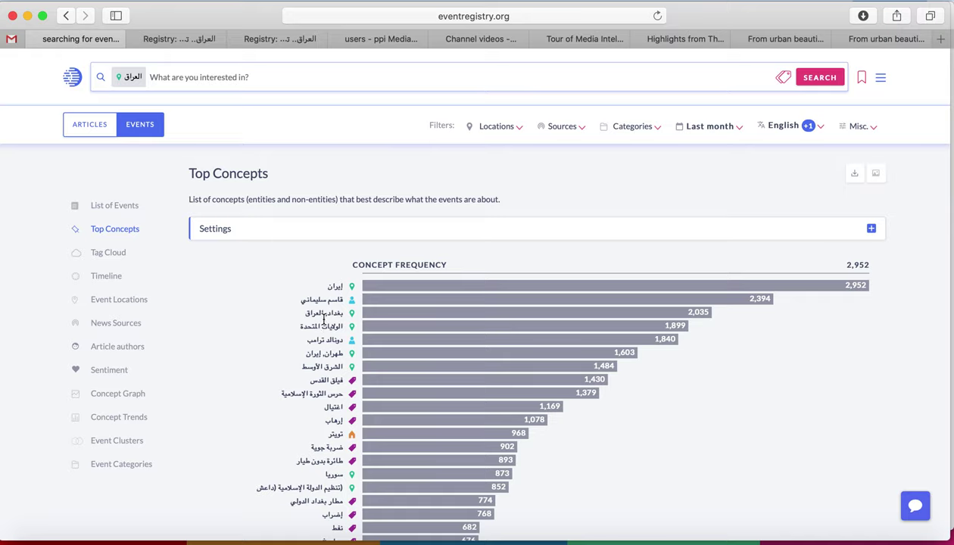
scroll(306, 399, down, 3)
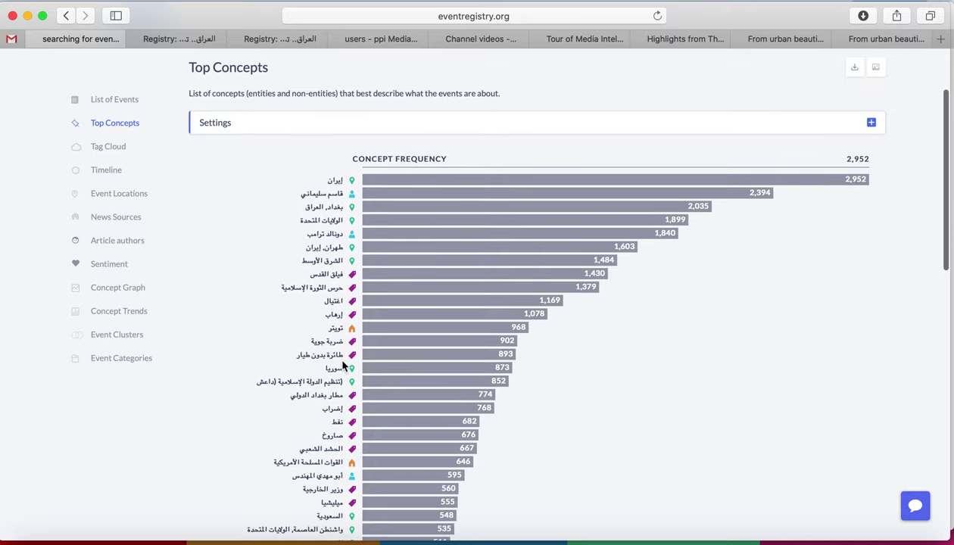
scroll(288, 428, down, 2)
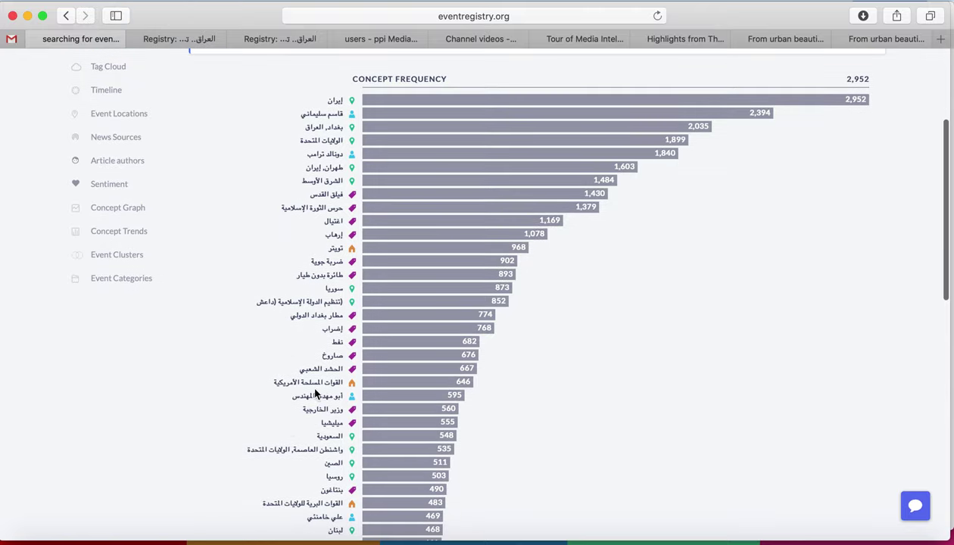
scroll(237, 392, down, 8)
scroll(237, 392, down, 5)
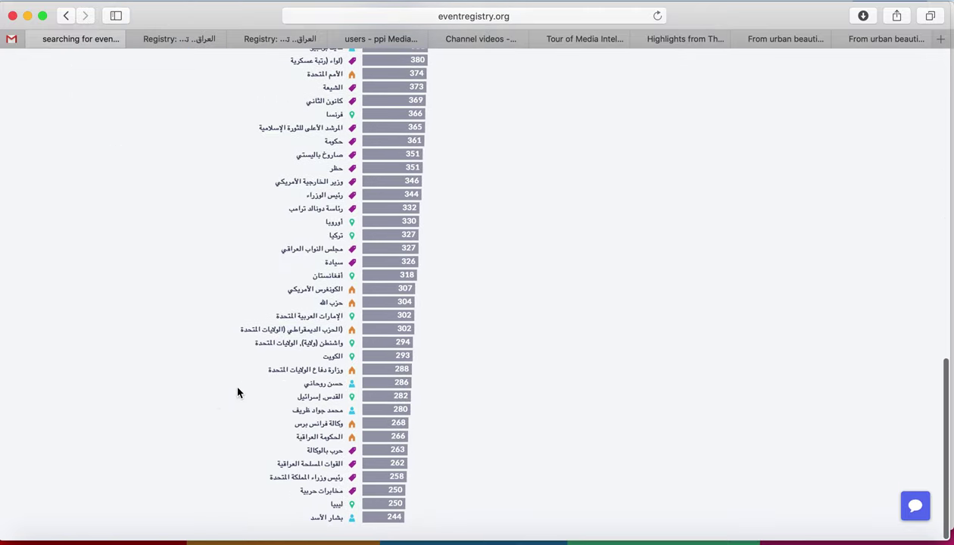
scroll(237, 392, up, 15)
scroll(237, 392, down, 6)
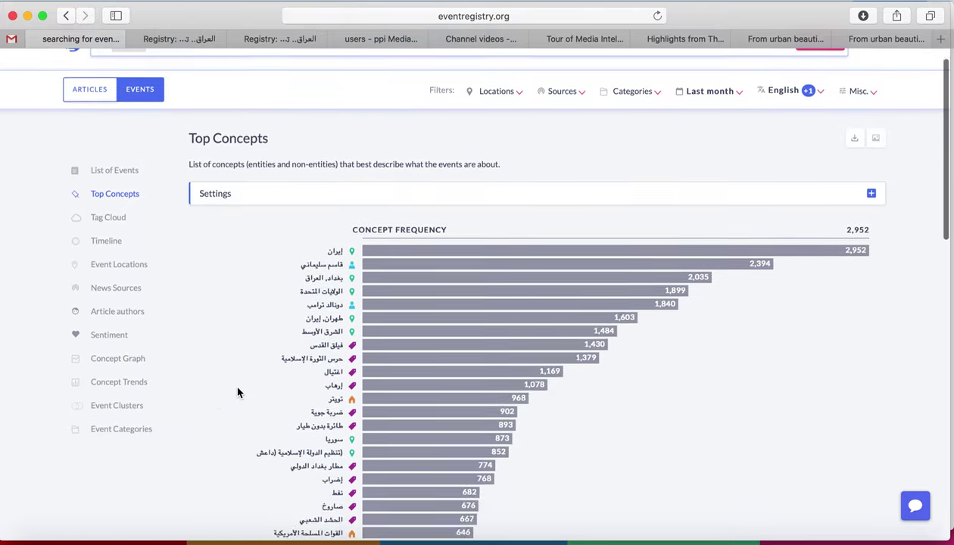
scroll(237, 393, up, 6)
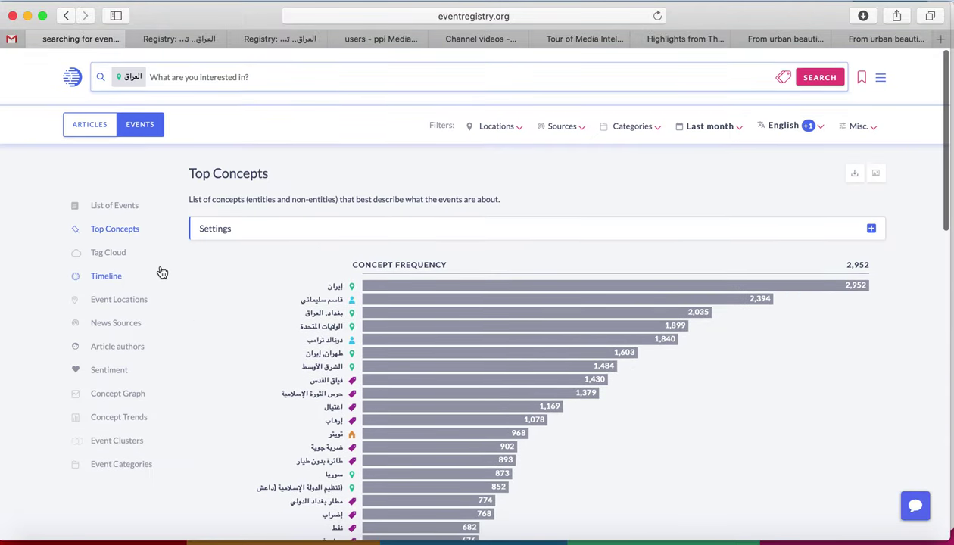
- View the tag cloud of event keywords and examine the chart of top news sources reporting on the events
click(105, 253)
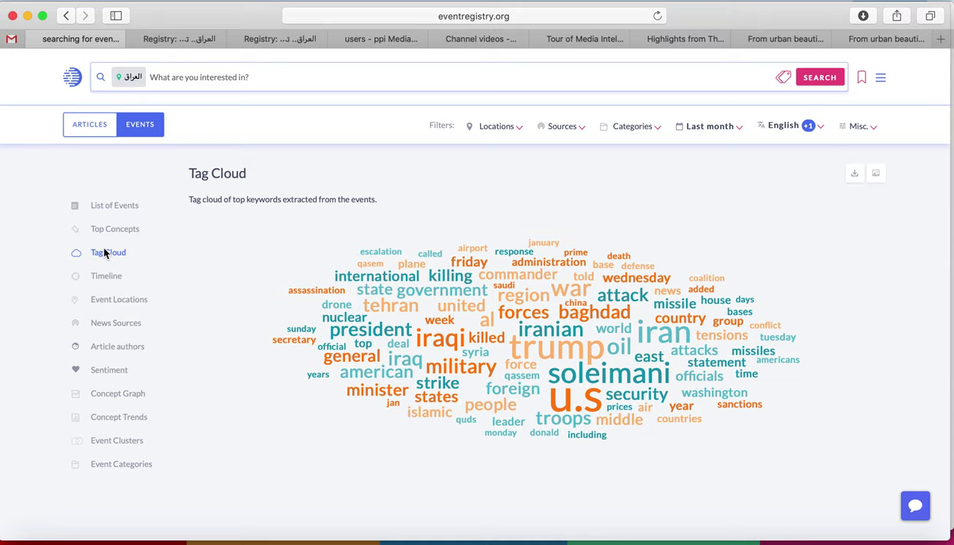
click(109, 325)
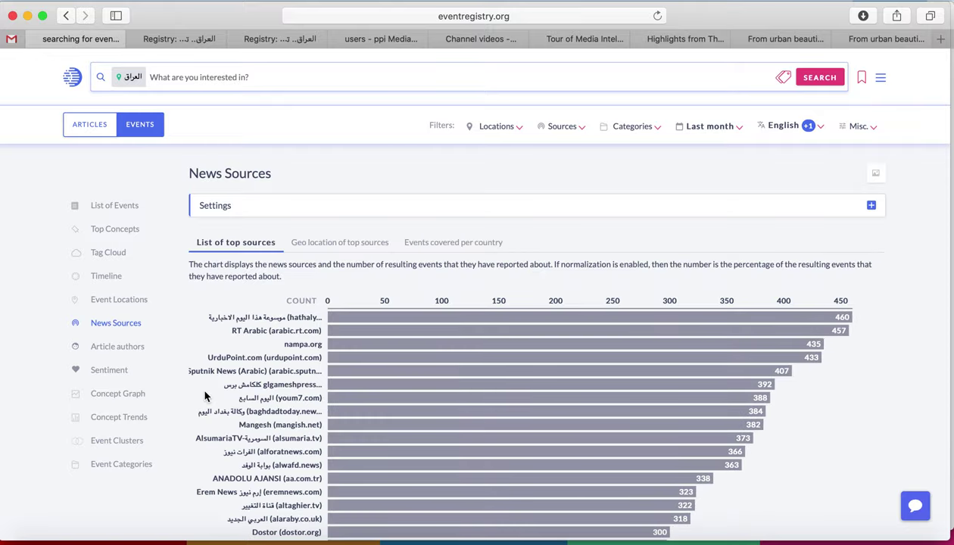
scroll(205, 396, down, 3)
scroll(203, 390, down, 3)
scroll(201, 385, up, 2)
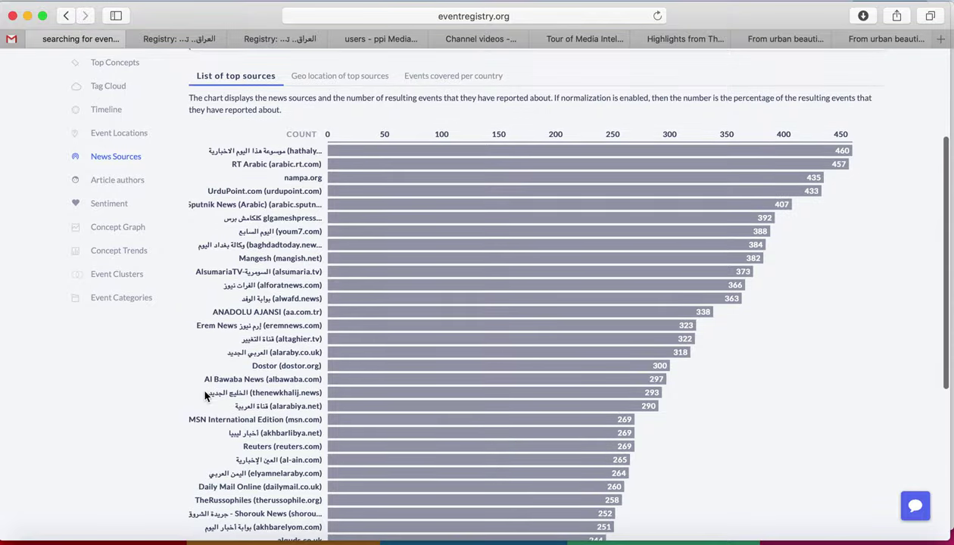
- Examine the Article authors chart, from the most frequent authors down to the end of the ranking
click(127, 181)
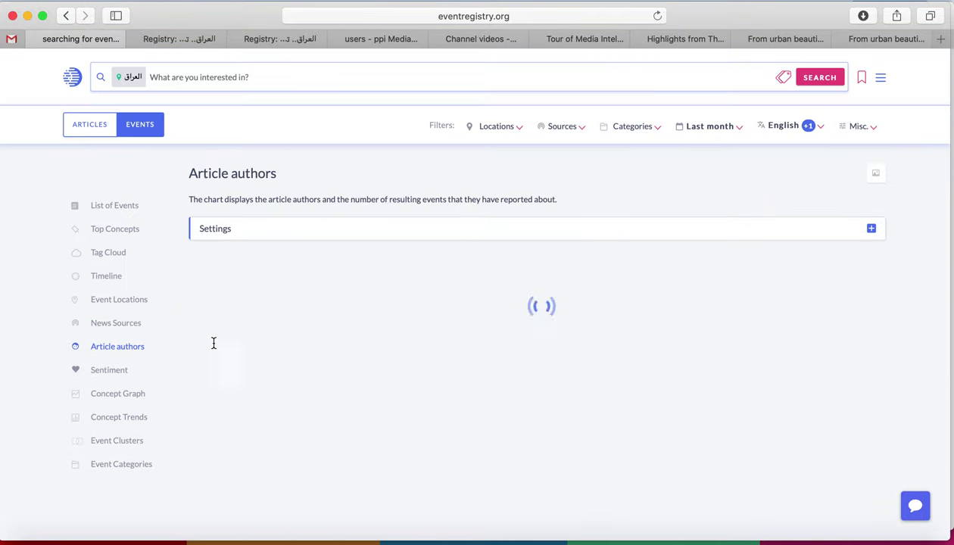
scroll(214, 343, down, 6)
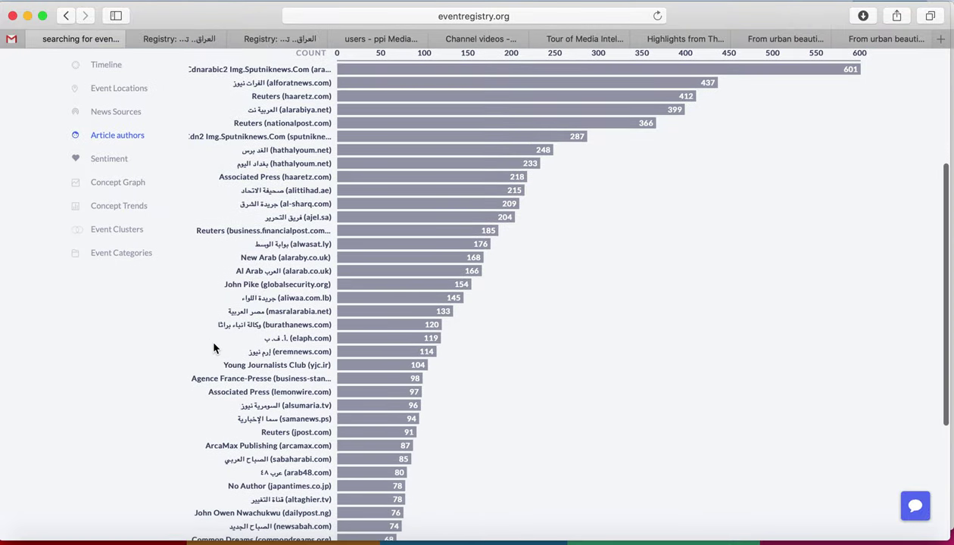
scroll(213, 345, down, 3)
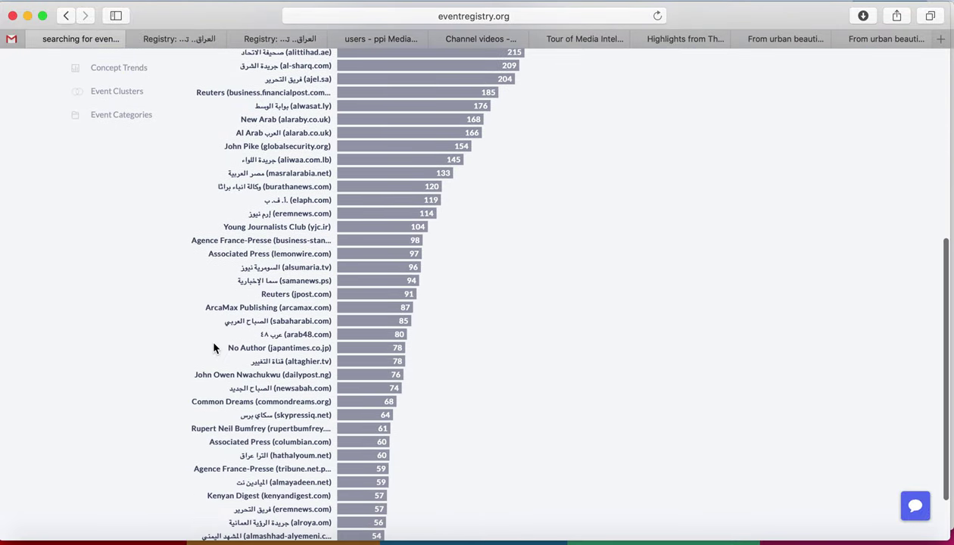
scroll(213, 348, down, 2)
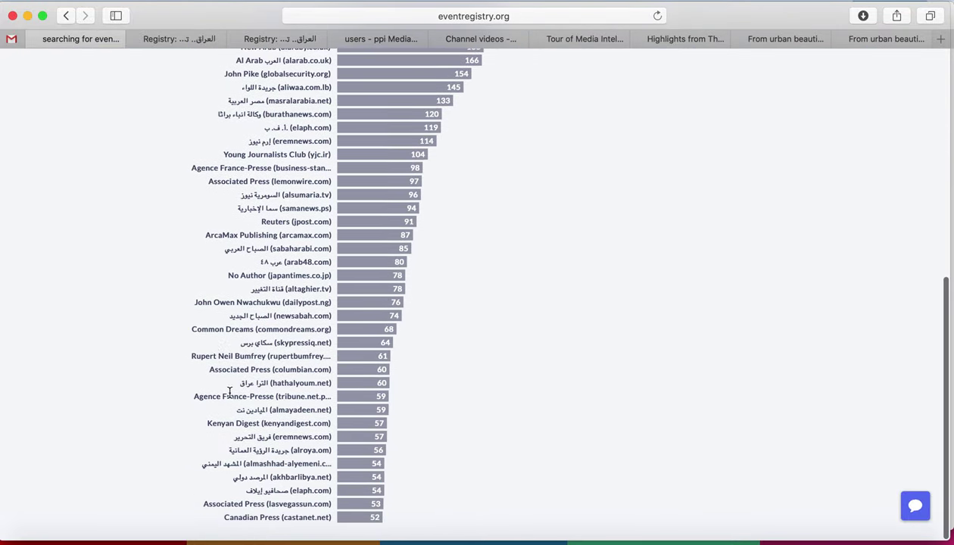
scroll(213, 394, up, 4)
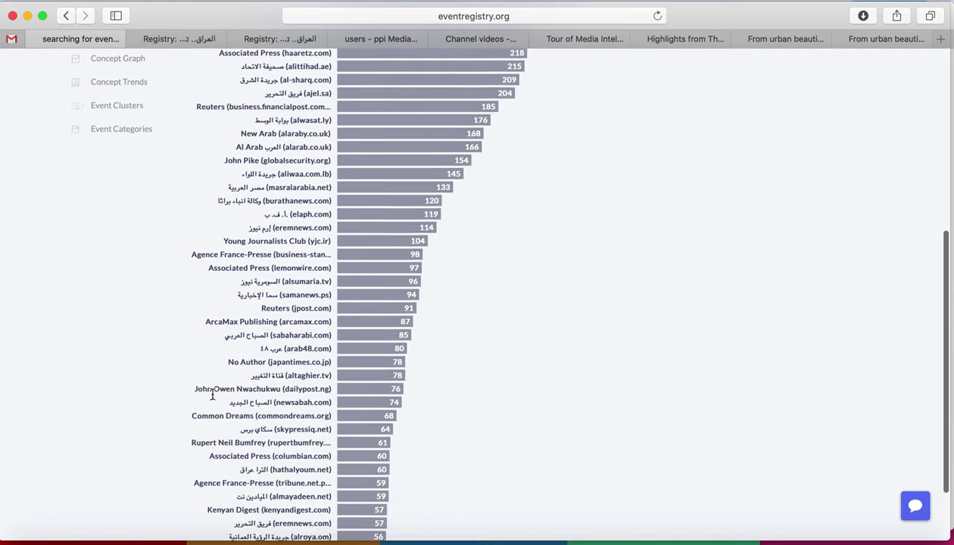
scroll(213, 399, up, 5)
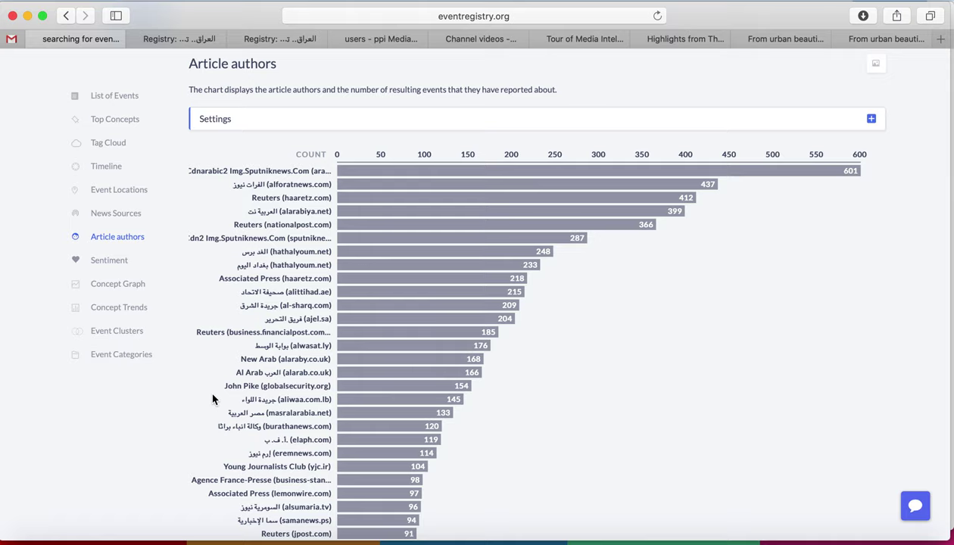
- Show the Sentiment distribution of the events and inspect the shares of its positive and very negative segments
click(110, 262)
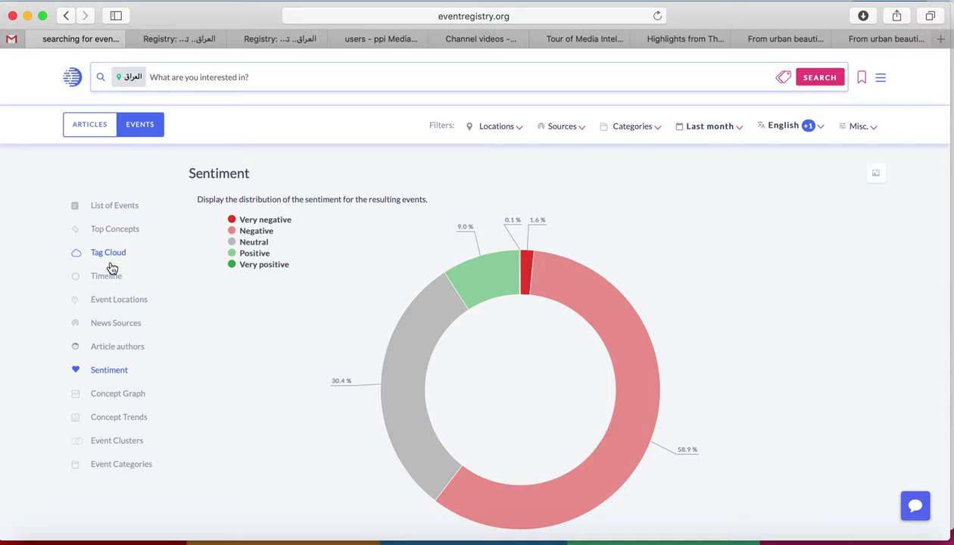
scroll(210, 370, down, 1)
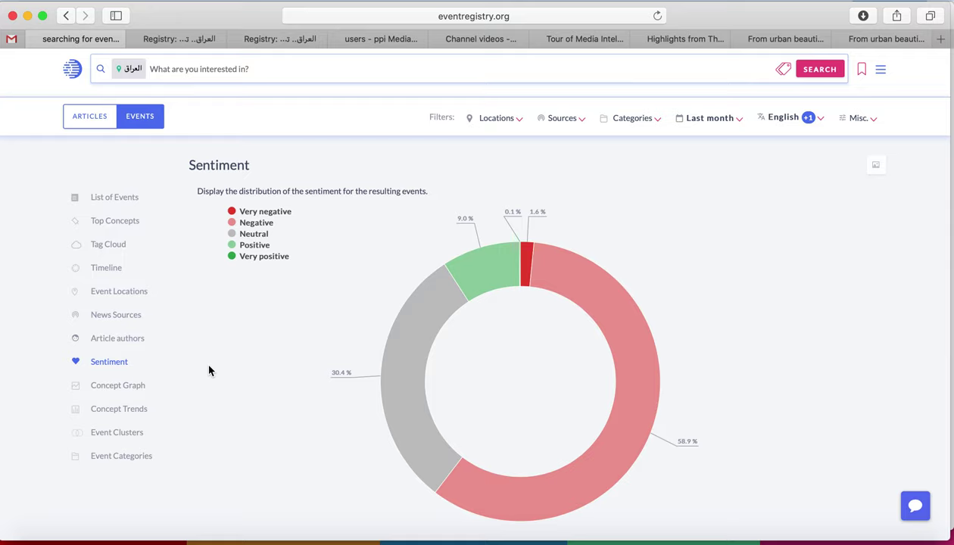
mouse_move(639, 390)
mouse_move(501, 273)
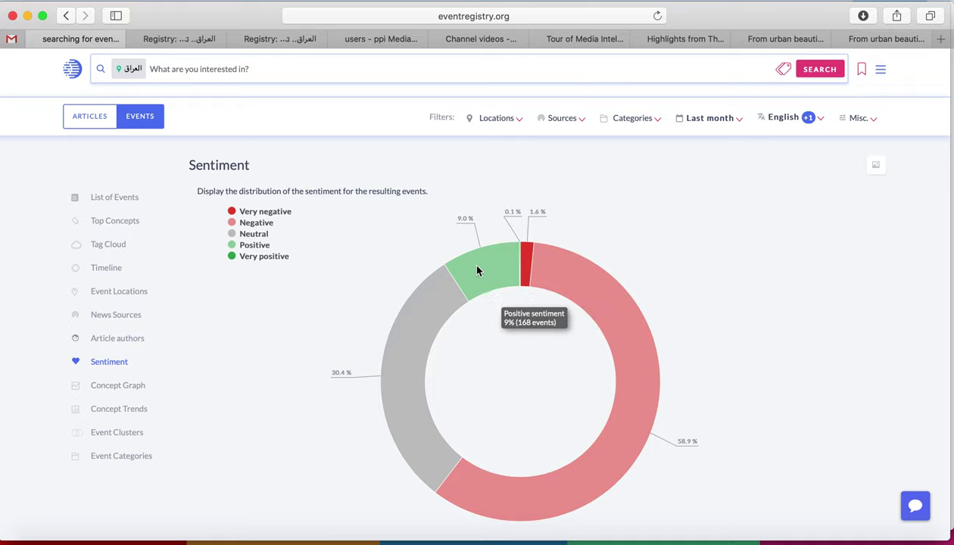
mouse_move(528, 256)
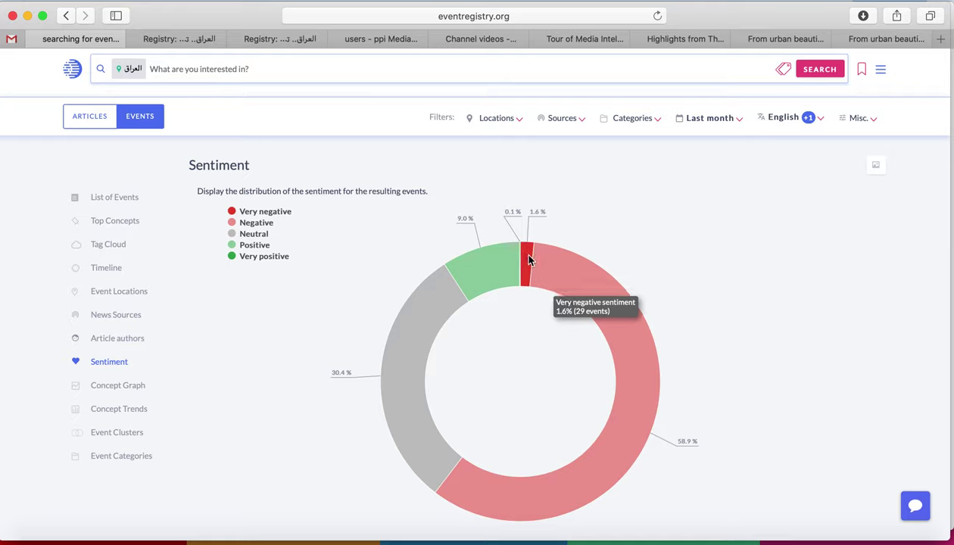
- Display the results with negative sentiment from the chart, look through the listed events and close the list
mouse_move(618, 291)
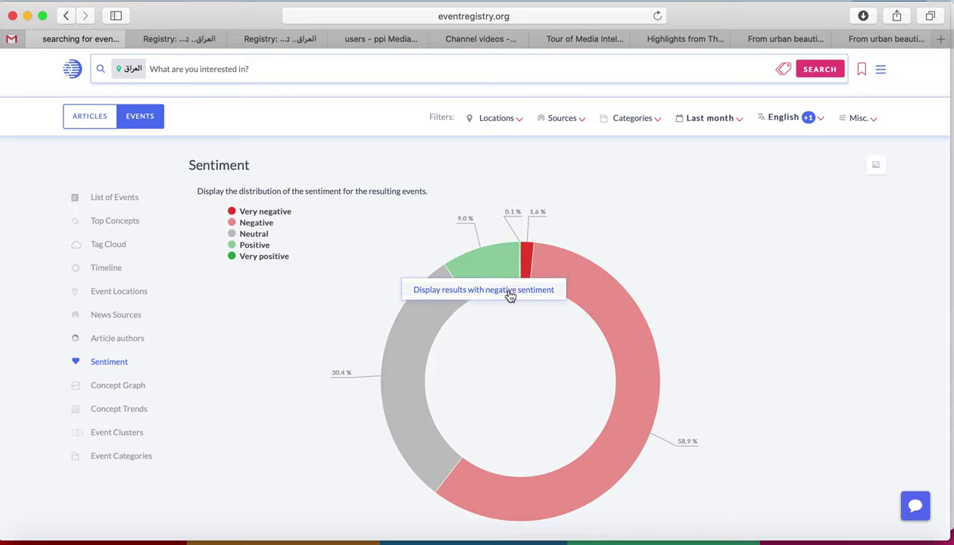
click(510, 291)
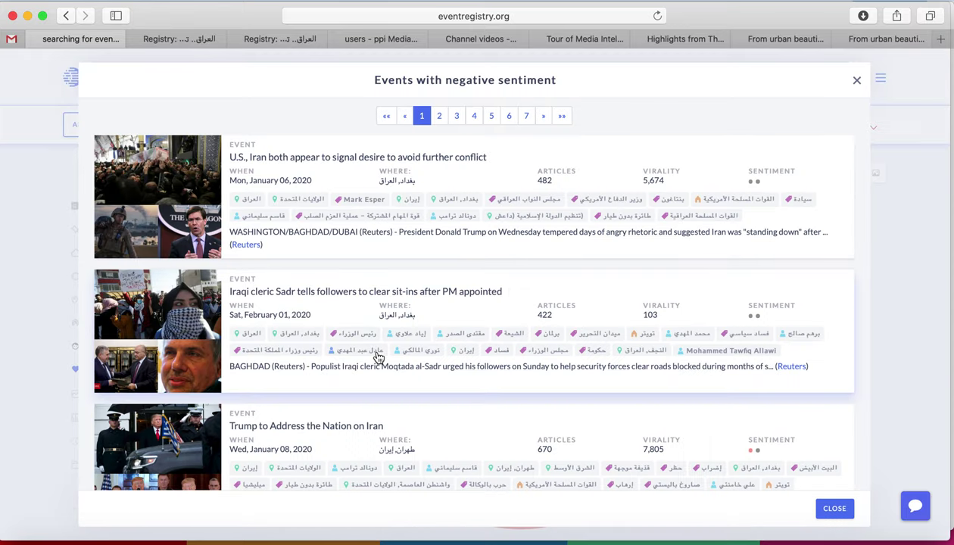
scroll(379, 357, down, 3)
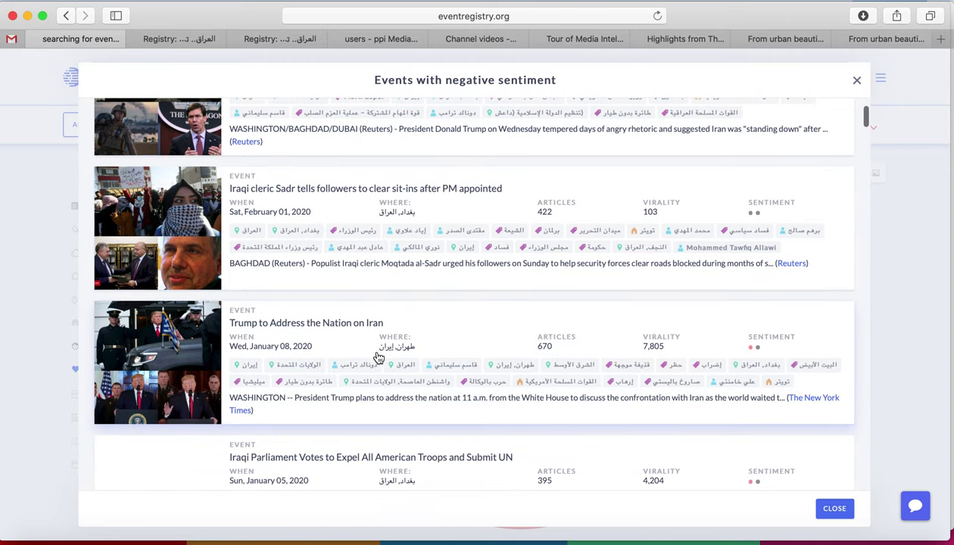
scroll(379, 357, down, 3)
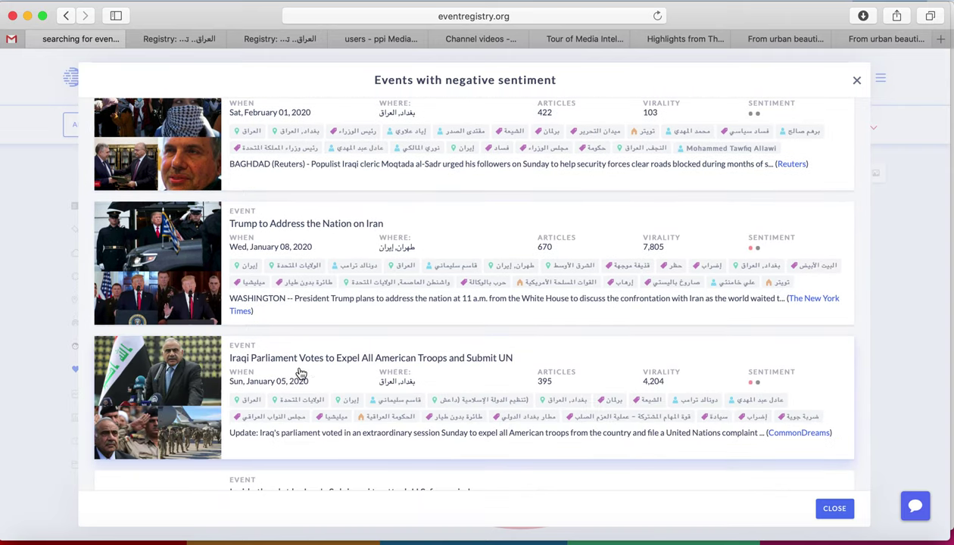
scroll(321, 371, down, 3)
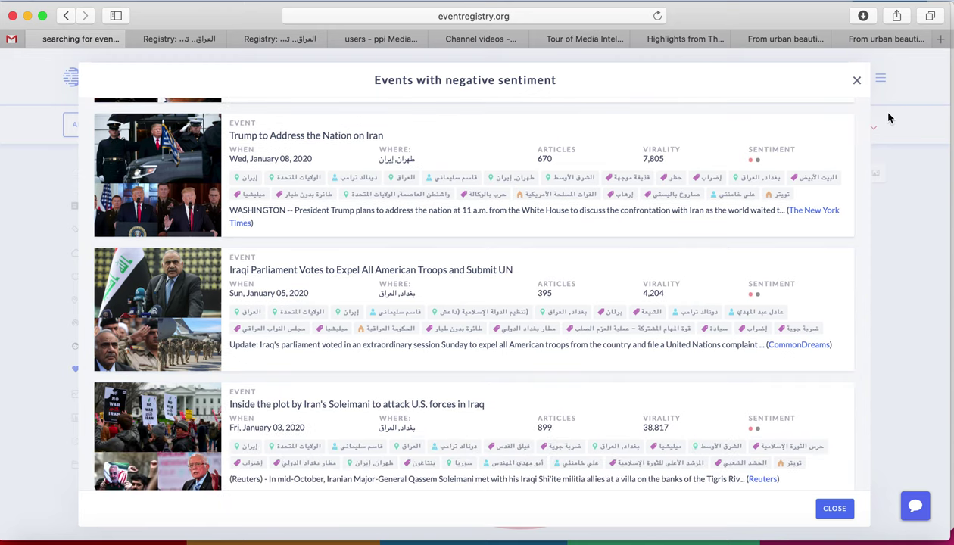
click(858, 81)
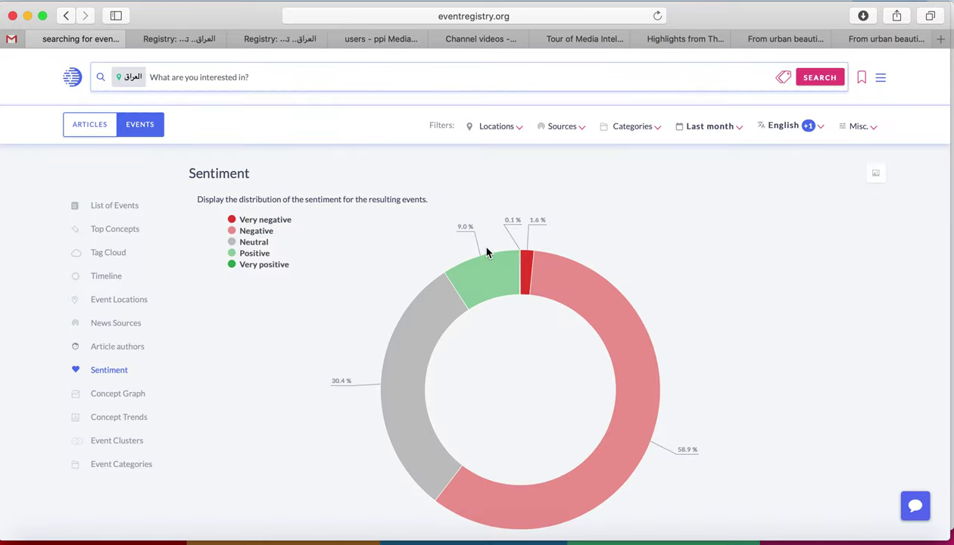
- Display the results with positive sentiment from the chart and look through the listed events
mouse_move(492, 281)
click(530, 297)
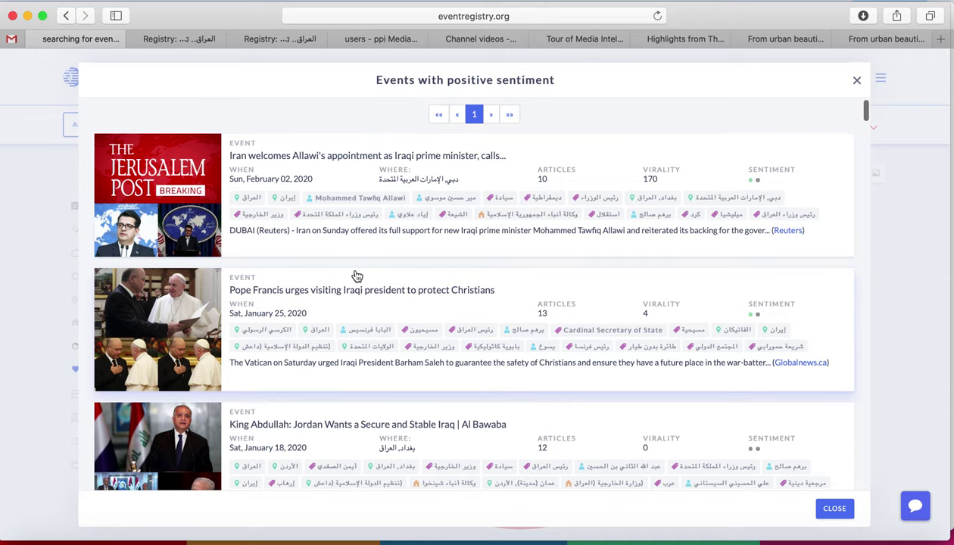
scroll(341, 276, down, 2)
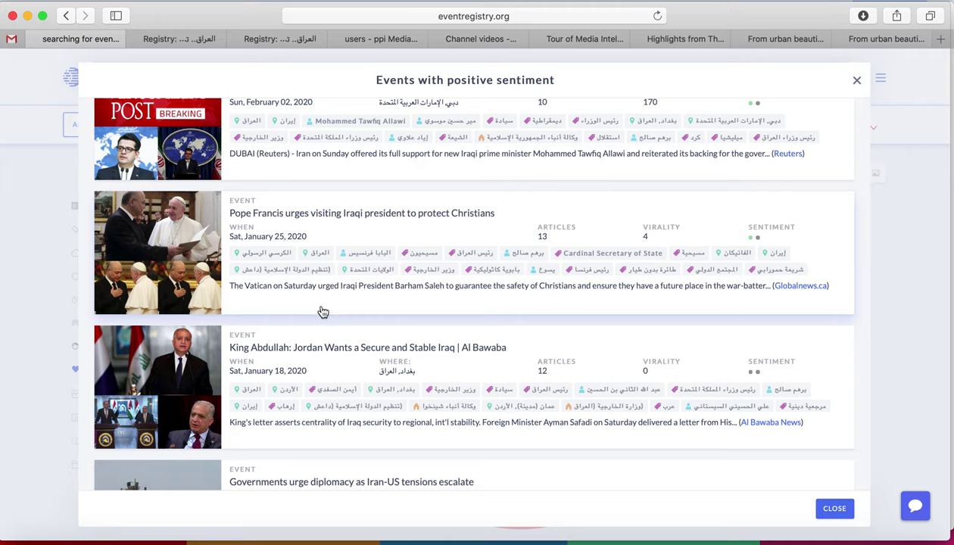
scroll(323, 311, down, 6)
scroll(323, 312, down, 3)
scroll(323, 312, down, 6)
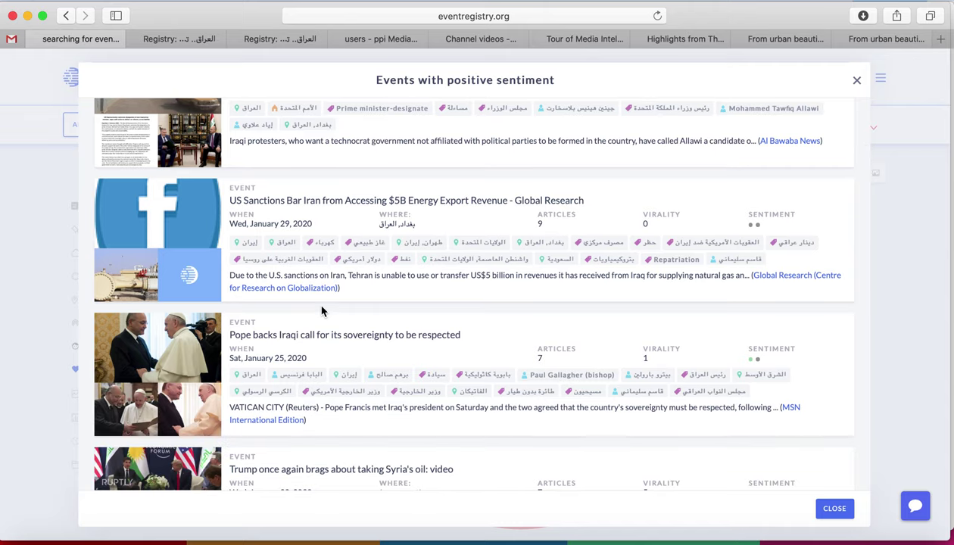
scroll(321, 311, down, 3)
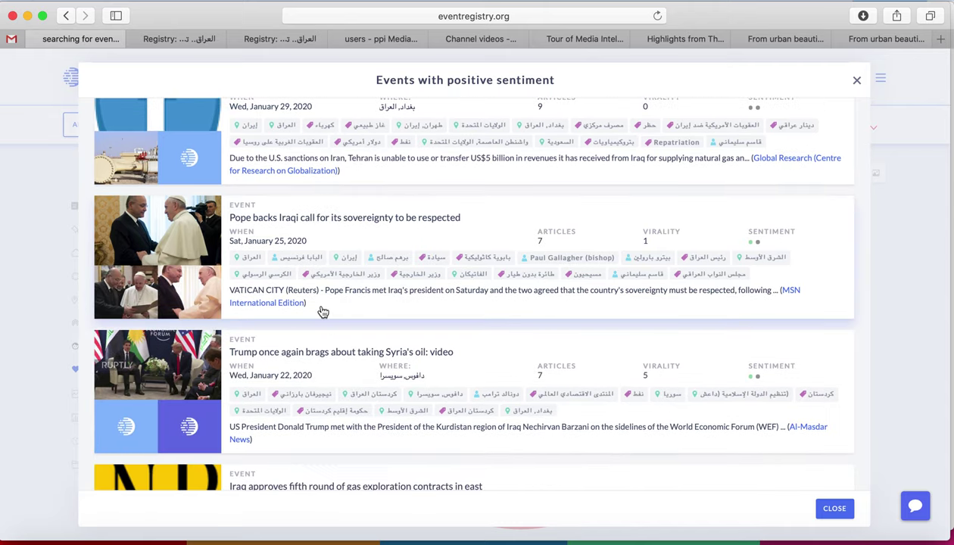
scroll(322, 311, down, 2)
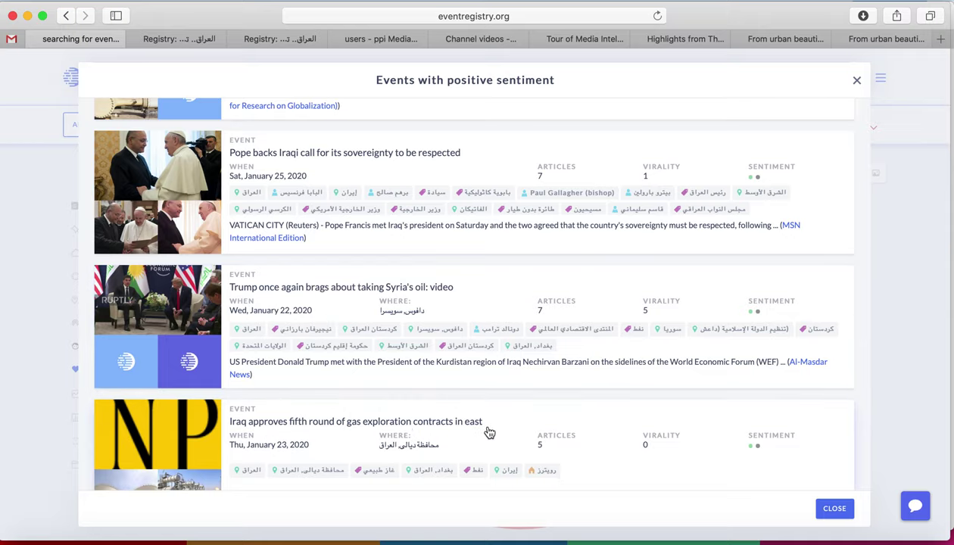
- Look through the remaining events with positive sentiment and close their list
scroll(489, 433, down, 9)
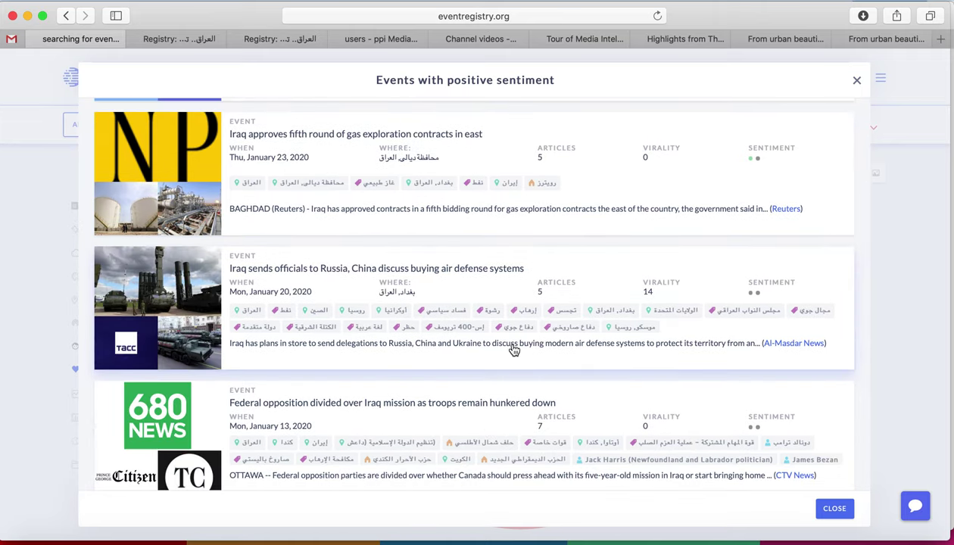
click(858, 82)
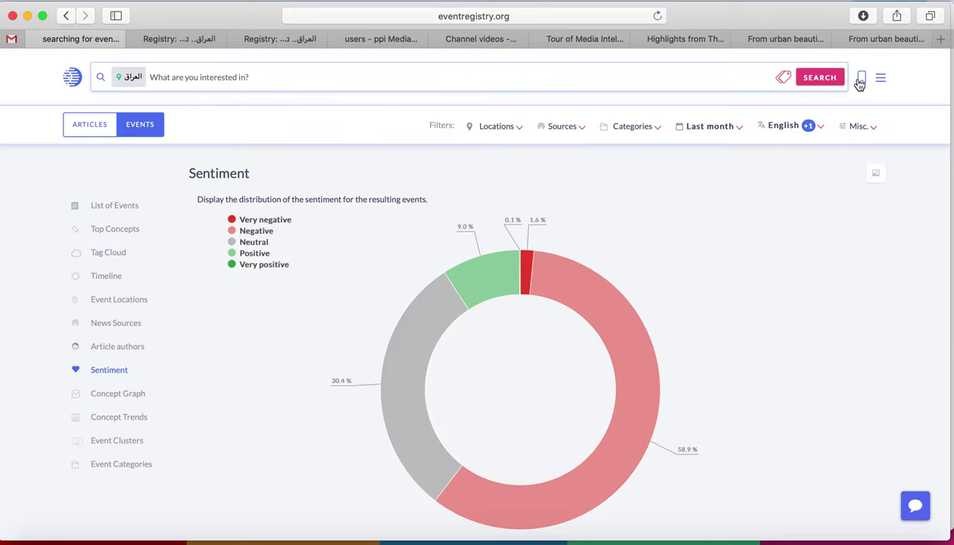
- Explore the Concept Graph of the events by repositioning its فيلق القدس node, and view the Concept Trends chart
click(123, 399)
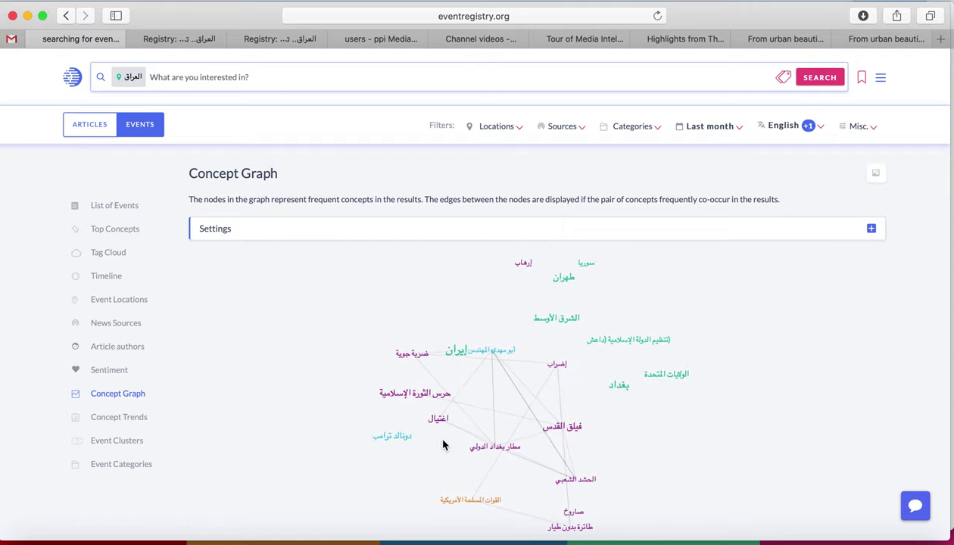
drag(559, 418, 341, 301)
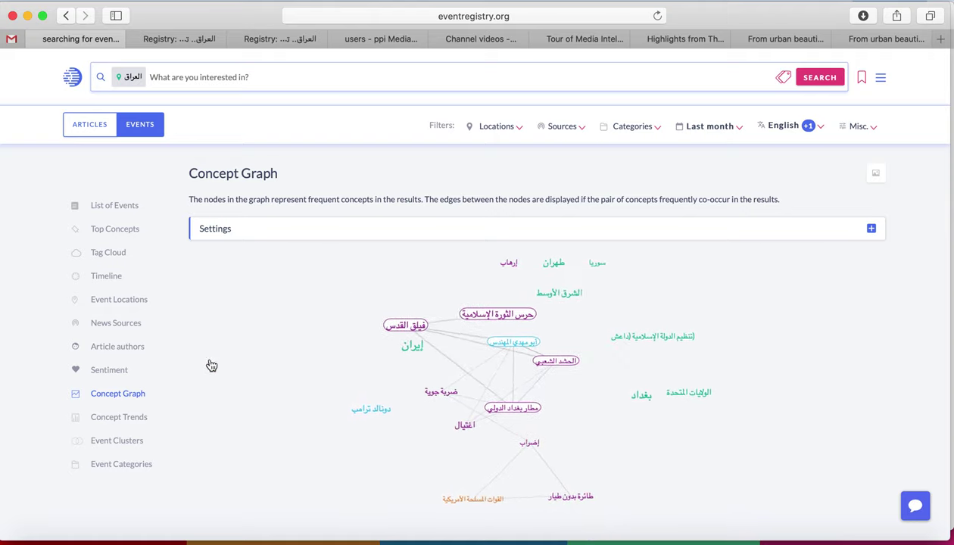
click(110, 420)
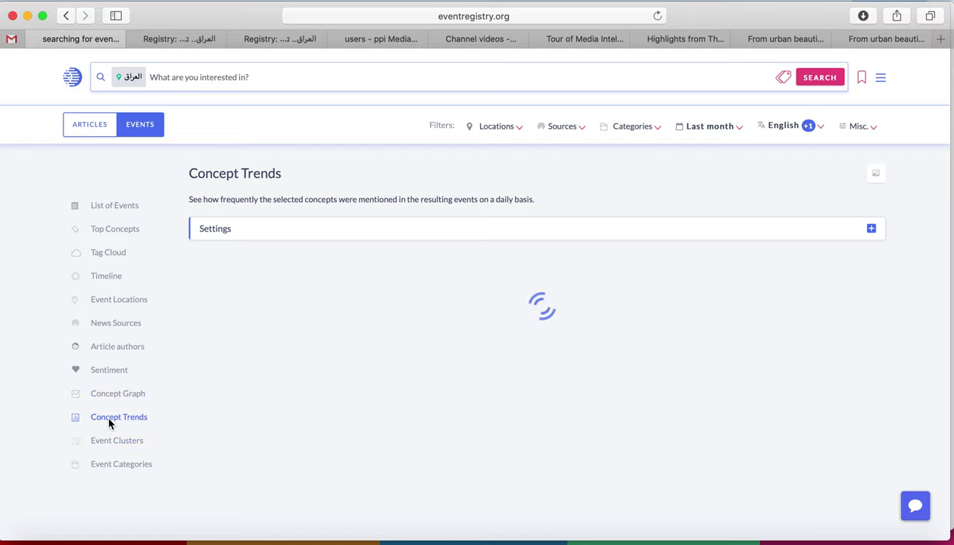
mouse_move(296, 413)
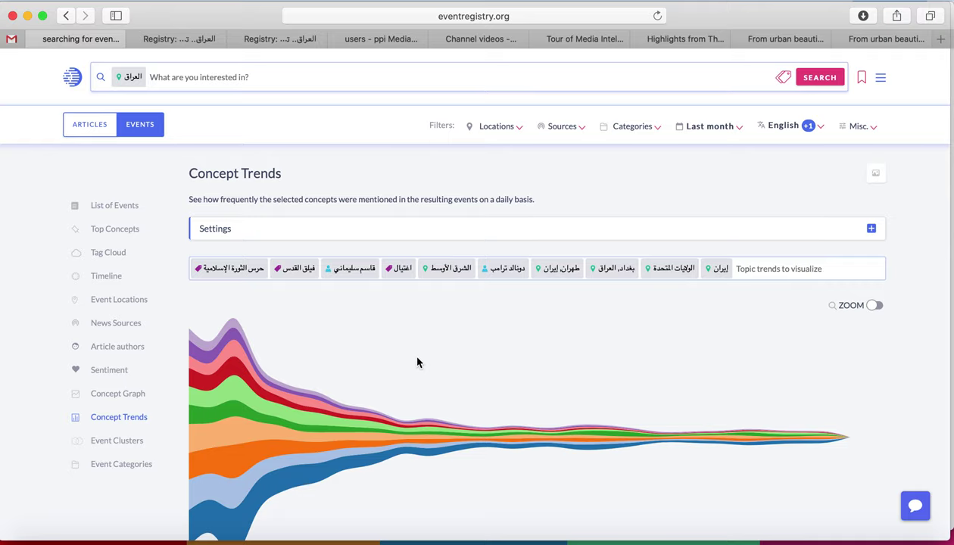
- Return to the event list, switch the results to articles and restrict the search to the Top 20% sources
click(113, 209)
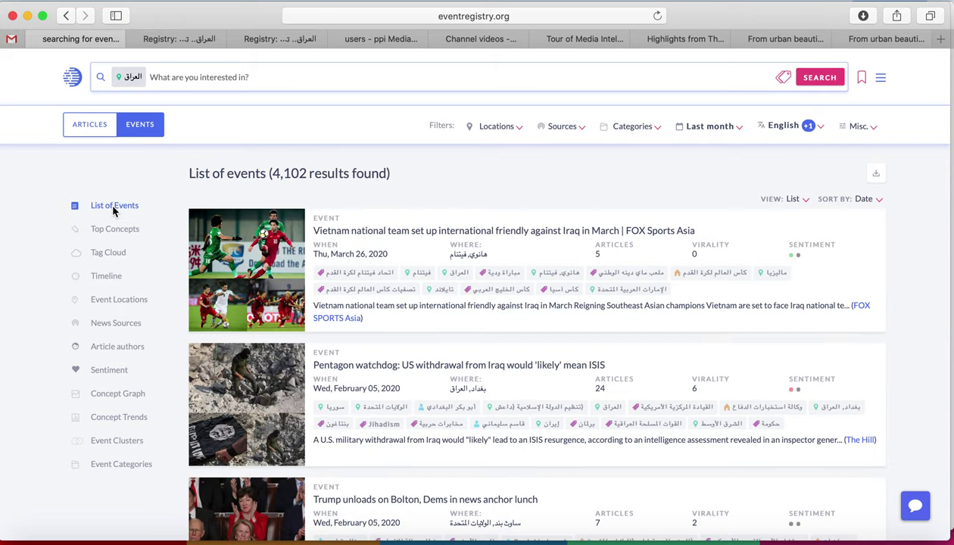
click(84, 122)
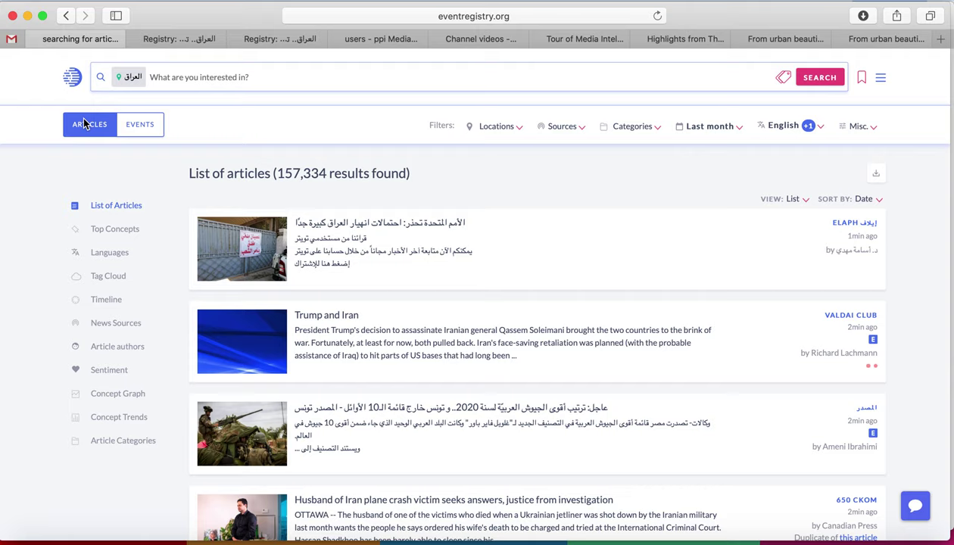
click(579, 134)
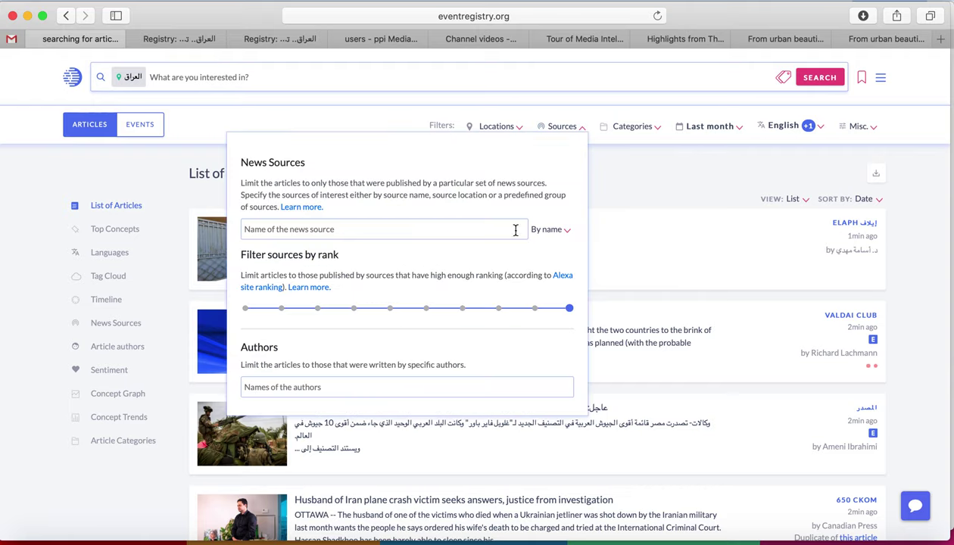
drag(568, 309, 282, 309)
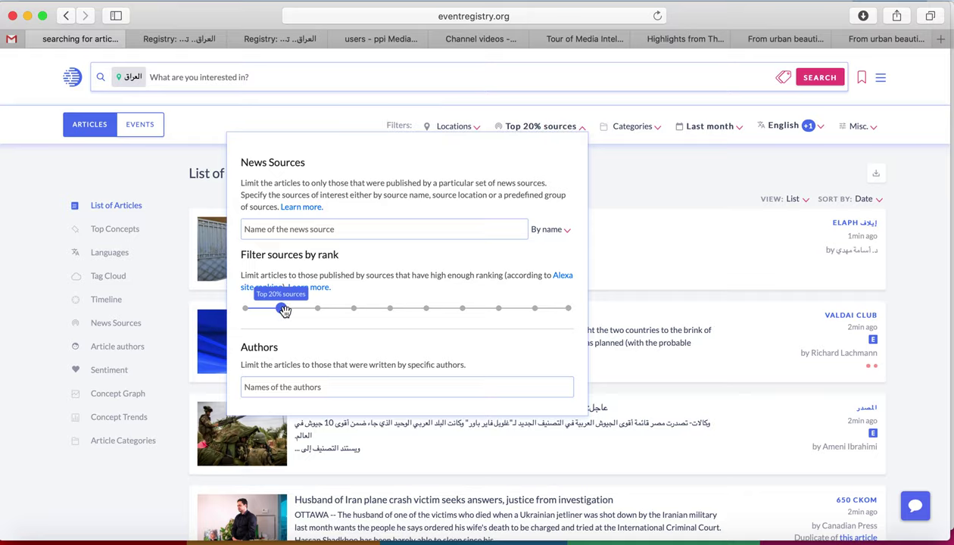
click(820, 80)
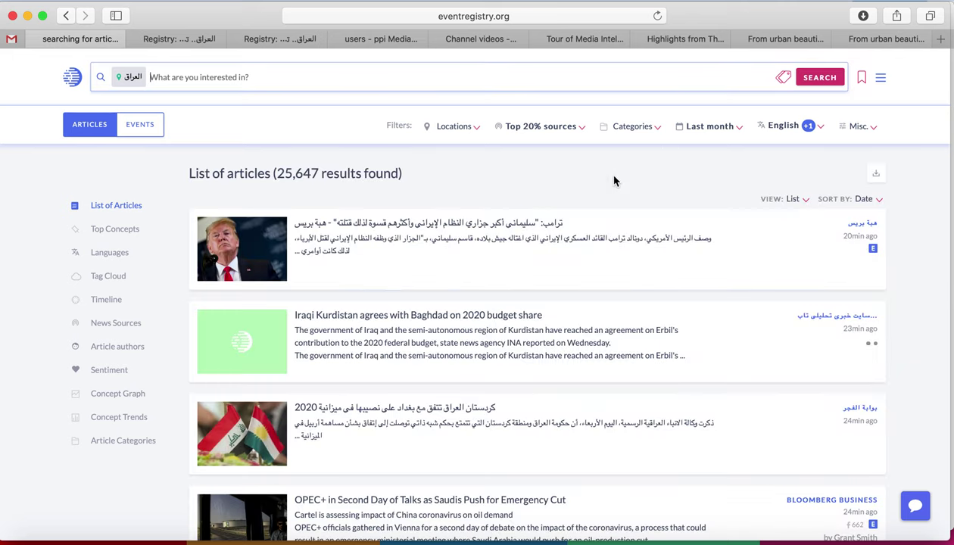
- Limit the article search to the Business→Energy category and run it
click(630, 131)
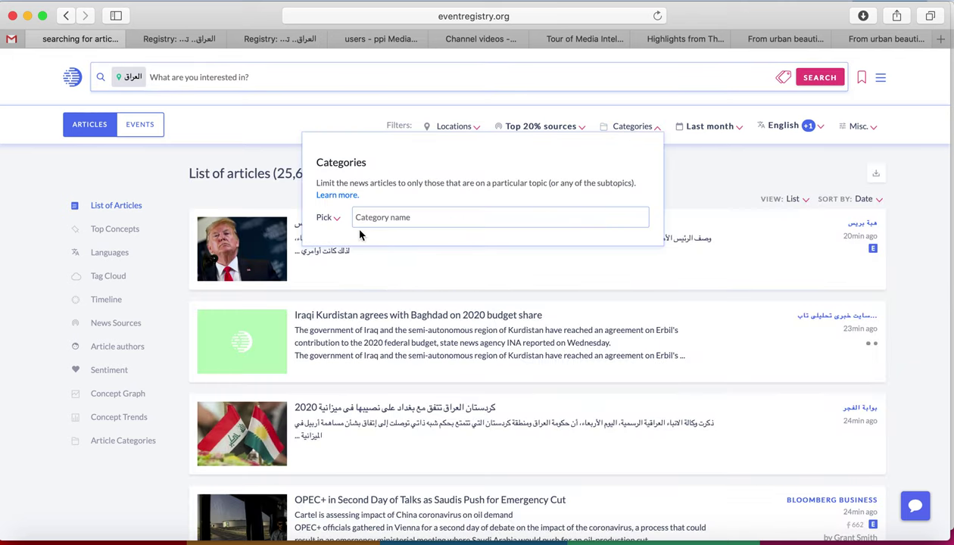
click(325, 219)
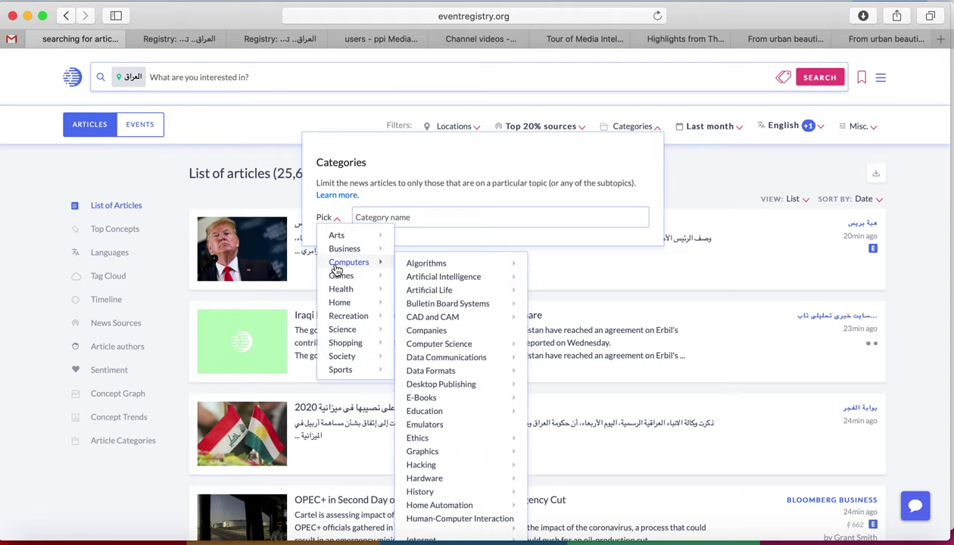
mouse_move(334, 250)
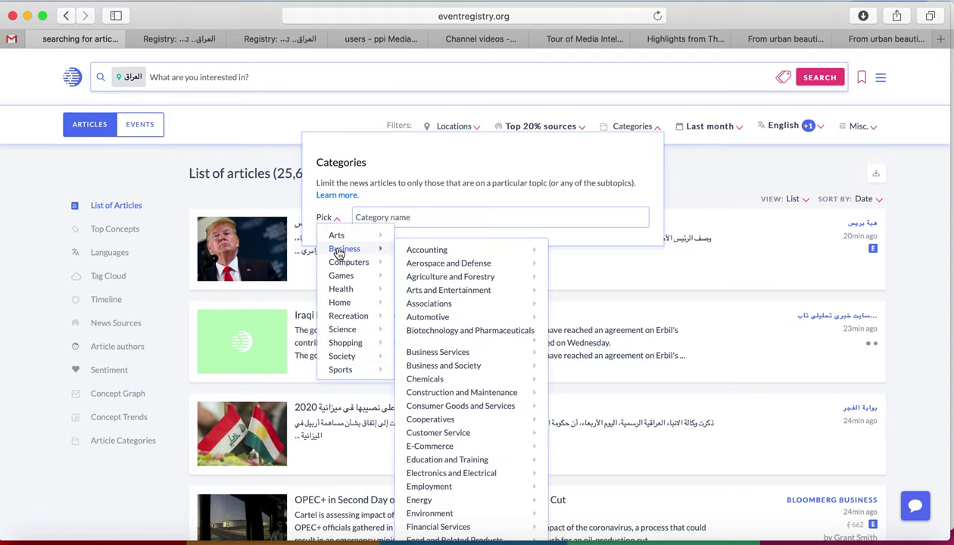
click(426, 501)
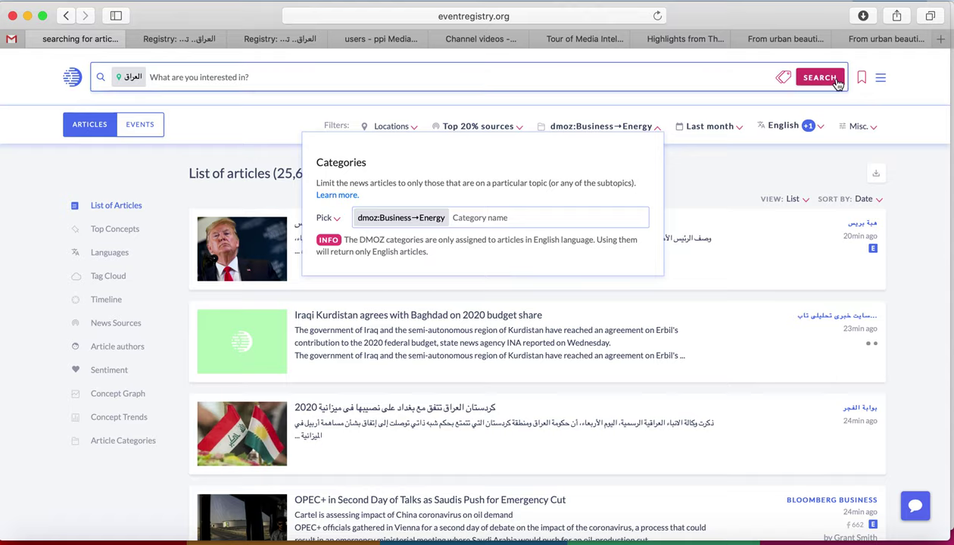
click(829, 80)
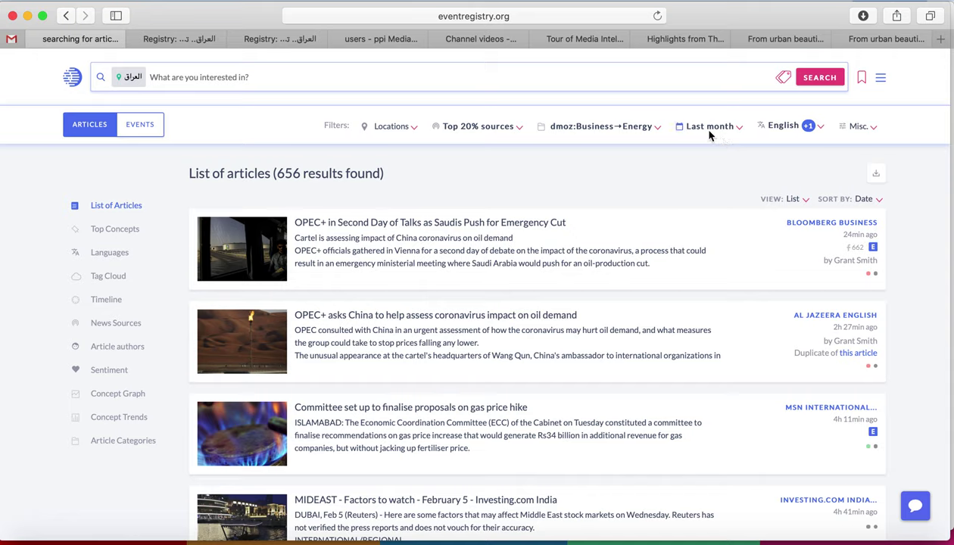
- Exclude English from the language filter so that only Arabic stays selected
click(785, 127)
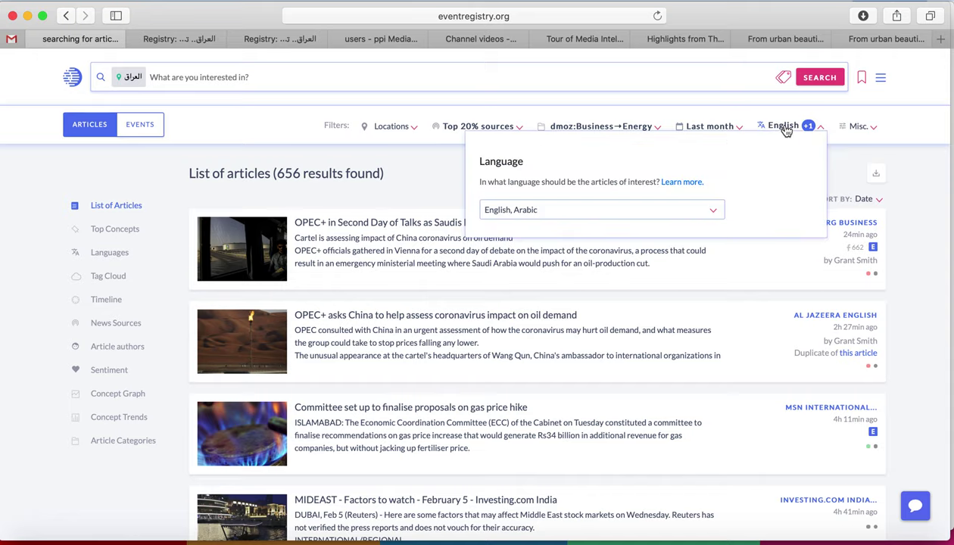
click(526, 212)
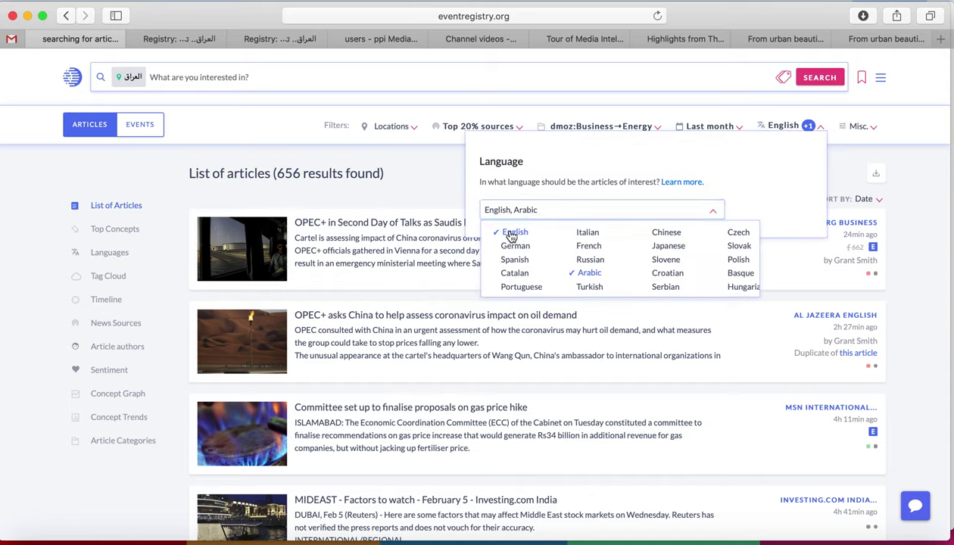
click(509, 233)
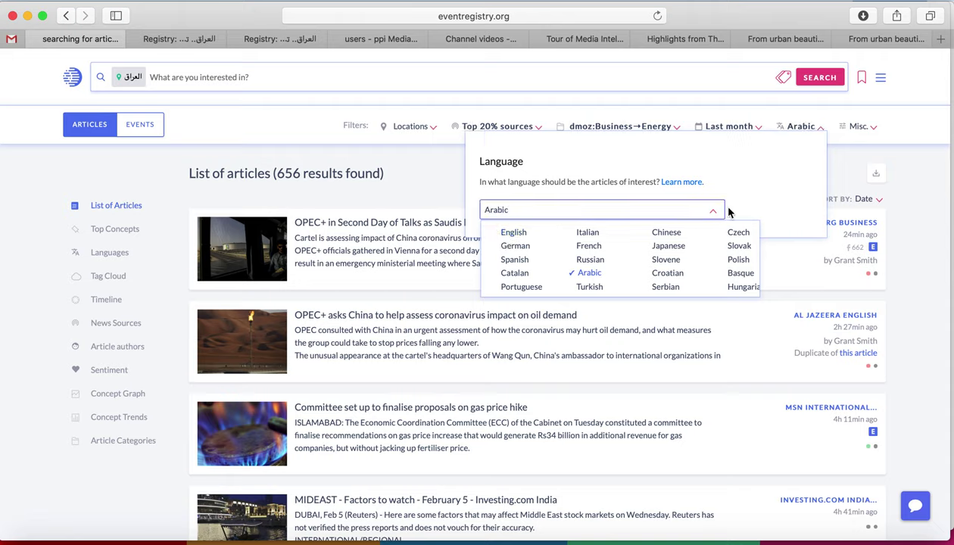
click(838, 176)
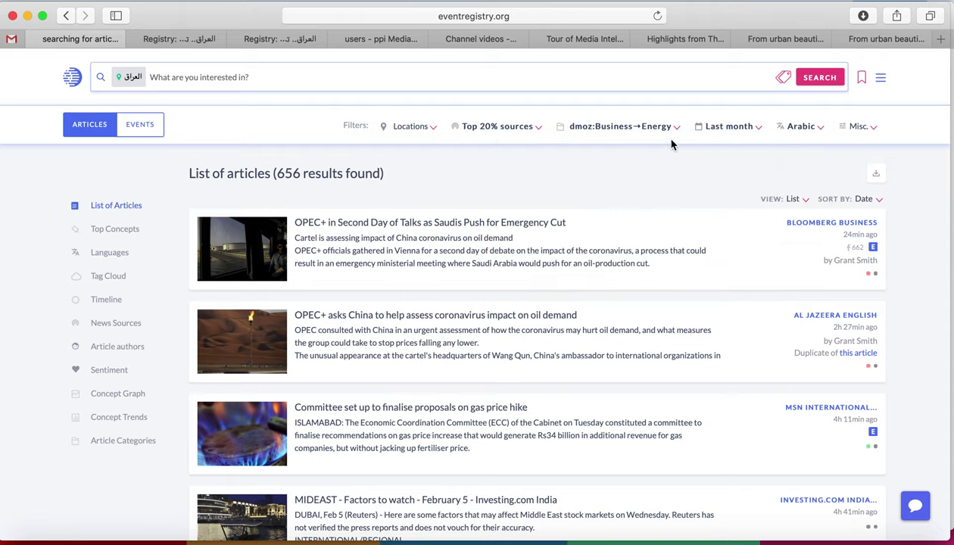
- Remove the Business→Energy category filter and run the article search again
click(628, 135)
click(395, 218)
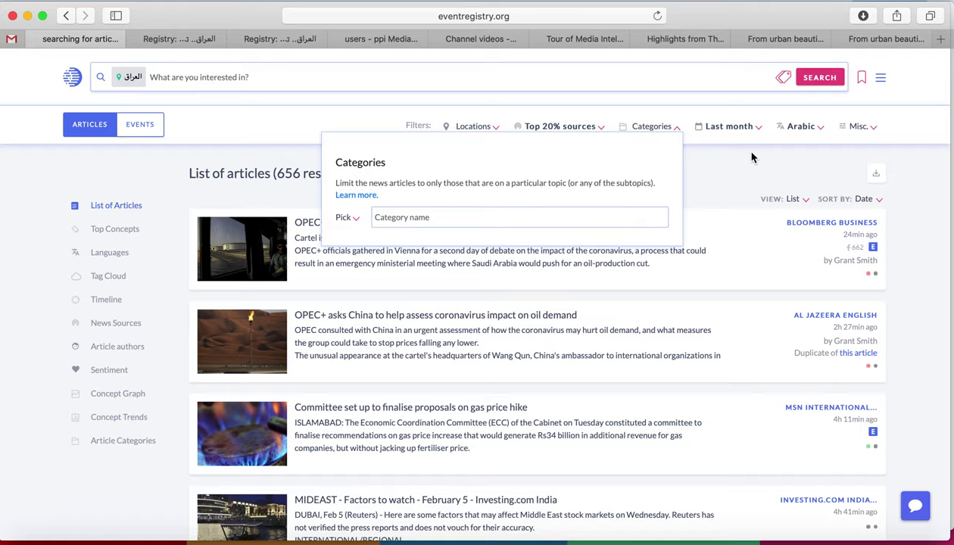
click(750, 162)
click(828, 82)
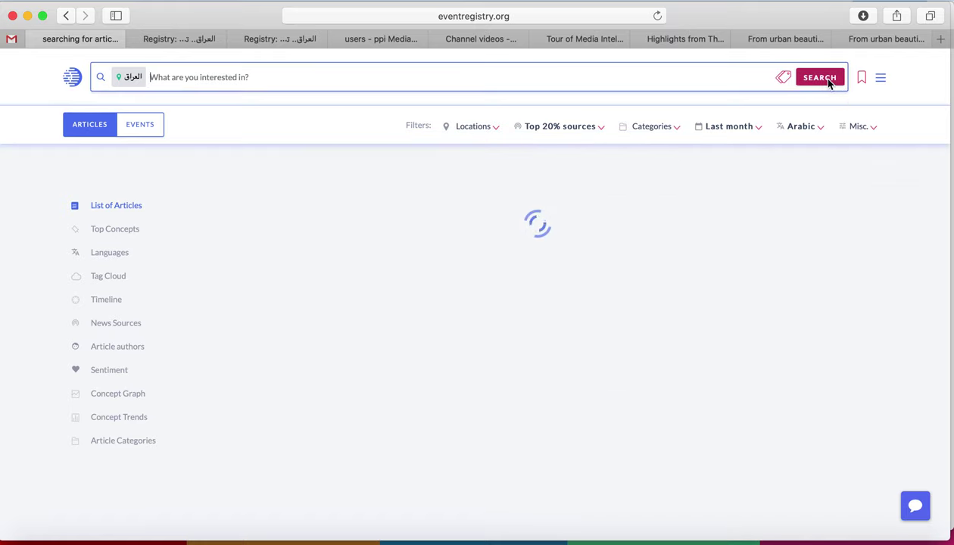
- Look through the Arabic articles in the result list and return to its beginning
scroll(567, 318, down, 5)
scroll(567, 319, down, 3)
scroll(566, 319, up, 6)
scroll(566, 319, down, 7)
scroll(566, 318, up, 10)
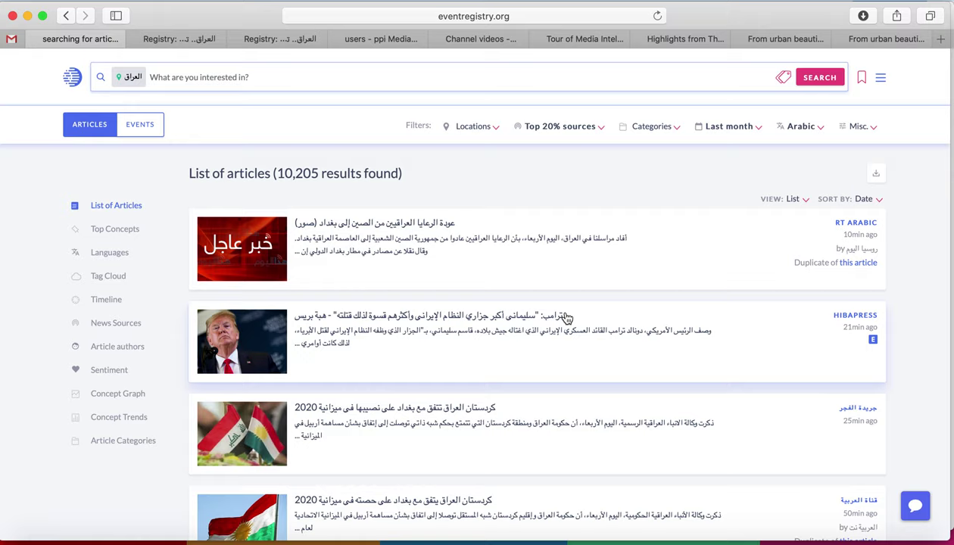
- Switch to the Media Monitoring mode and open the topic page أخبار البصرة الاقتصادية
click(879, 78)
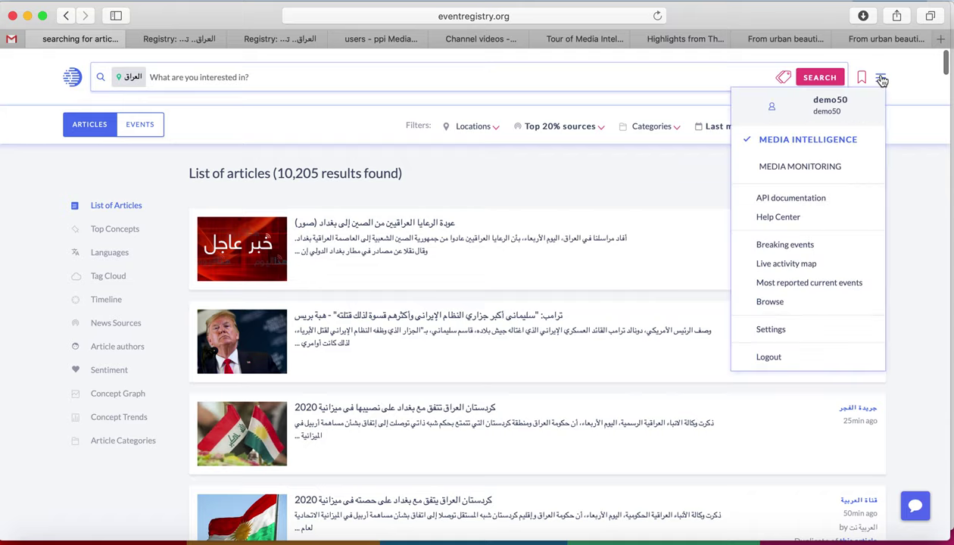
click(837, 168)
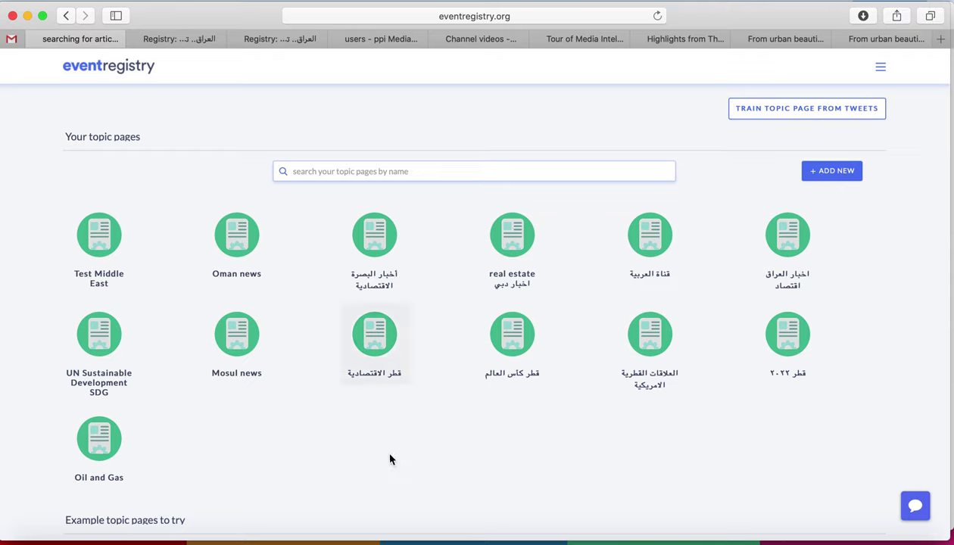
click(376, 238)
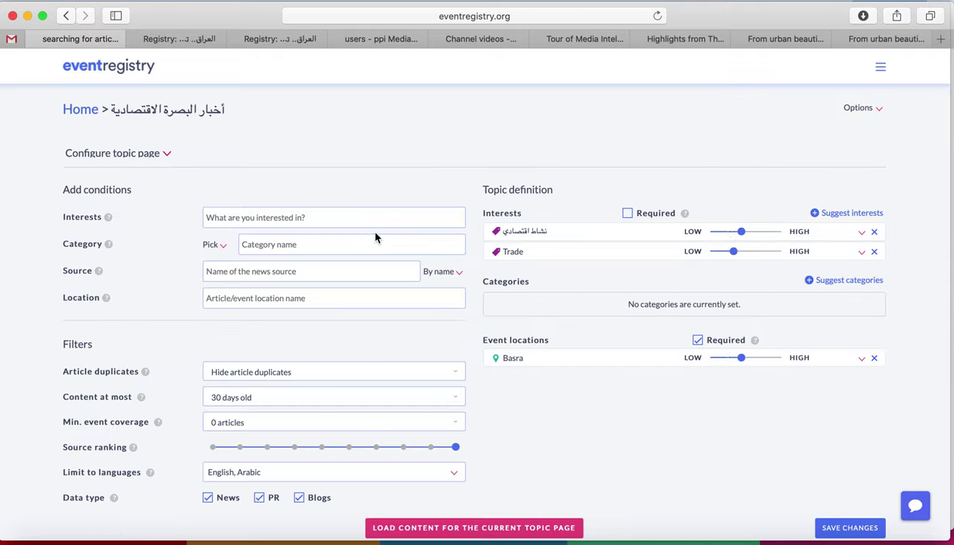